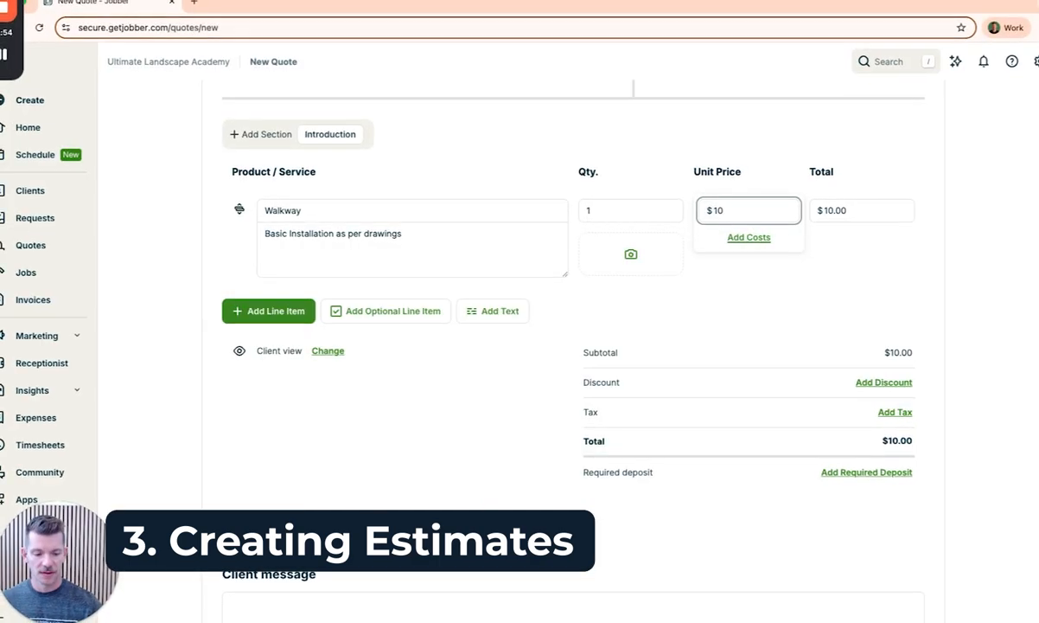
Step: Set the Walkway line item's unit price to $10,256.87
{"action": "type", "text": "256.87"}
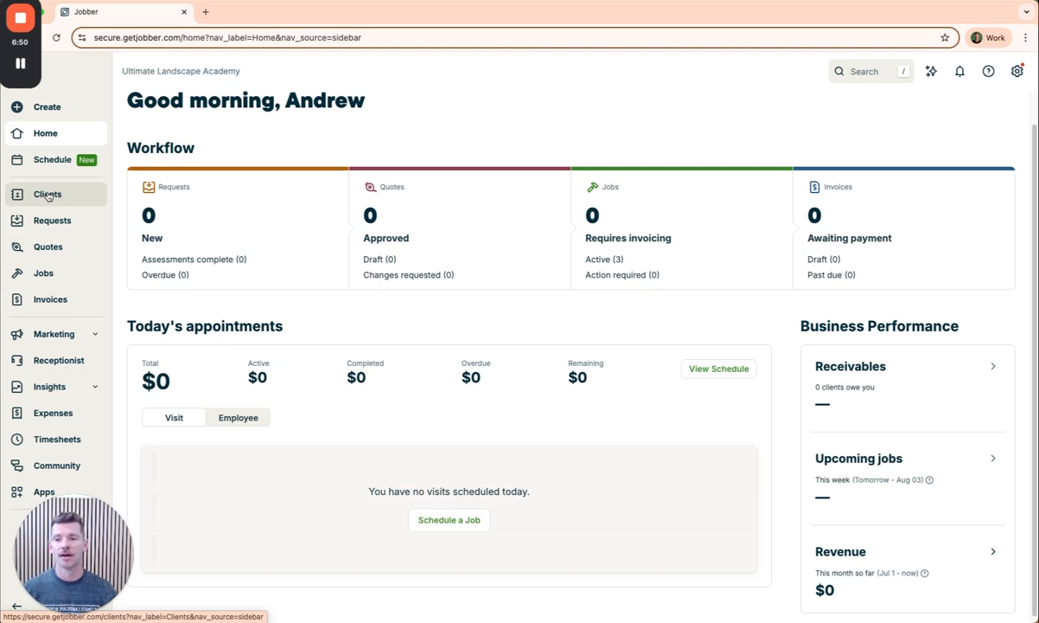
Step: Start creating a new client record
{"action": "left_click", "coordinate": [50, 109]}
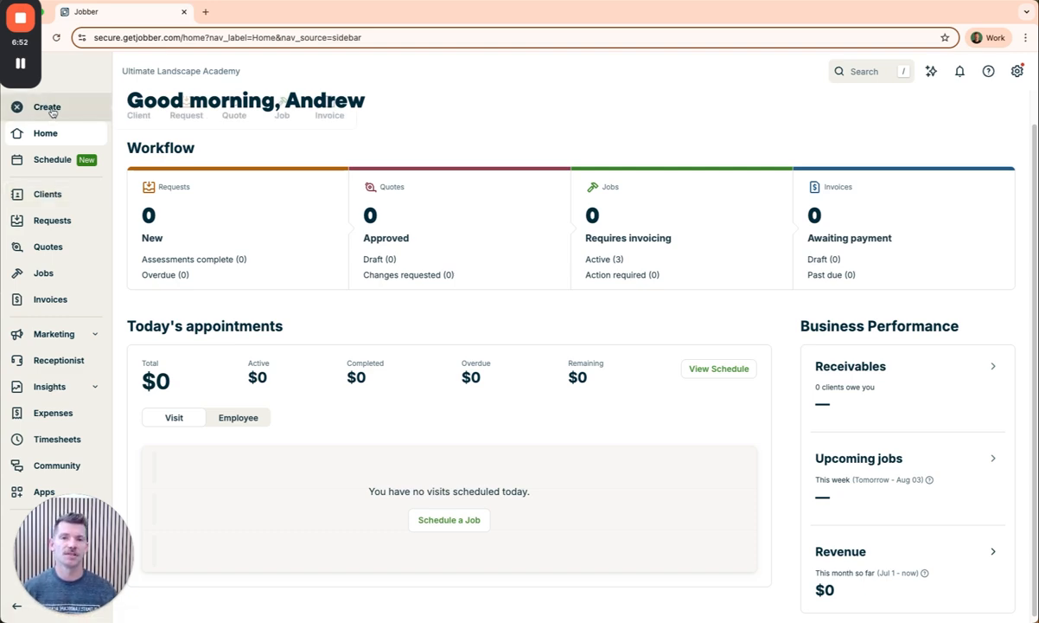
{"action": "left_click", "coordinate": [137, 112]}
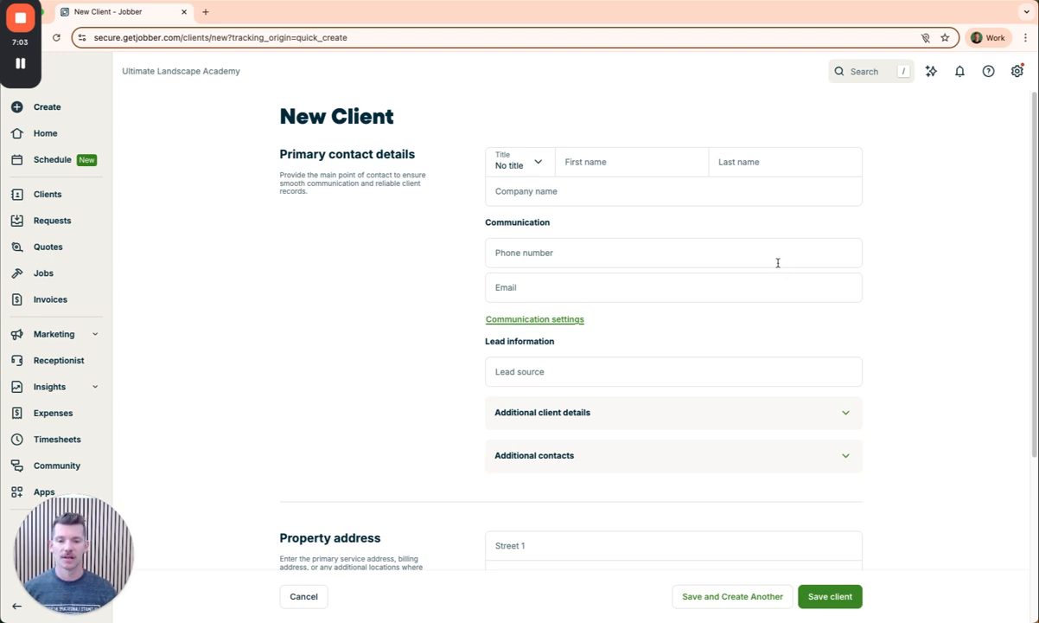
{"action": "scroll", "coordinate": [778, 263], "scroll_direction": "down", "scroll_amount": 1}
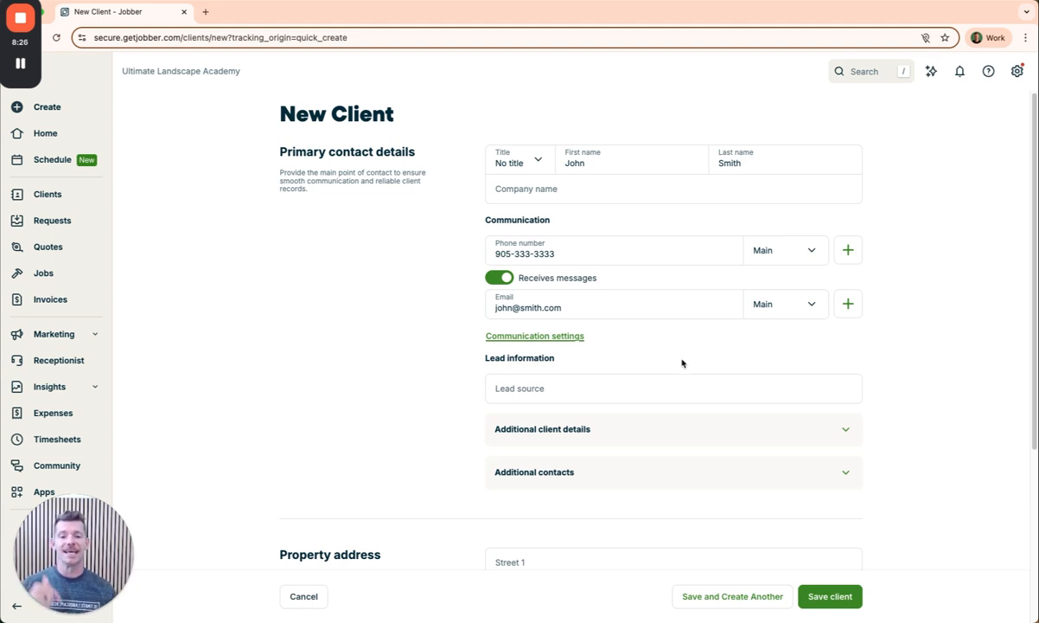
Step: Set the new client's lead source to Google, leaving the form for creating a new lead source unused
{"action": "left_click", "coordinate": [687, 387]}
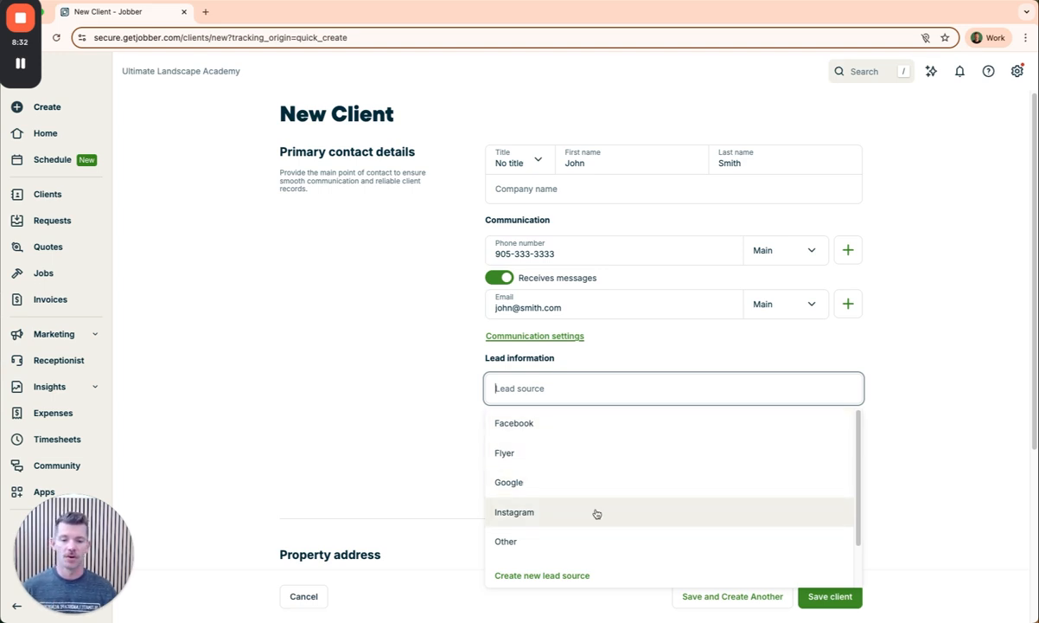
{"action": "left_click", "coordinate": [536, 582]}
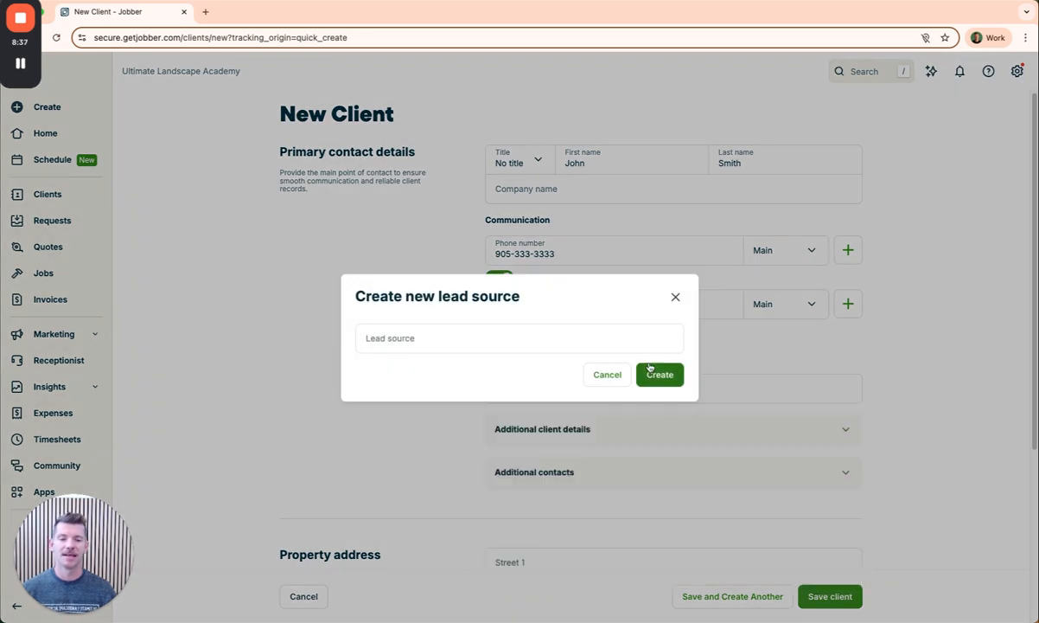
{"action": "left_click", "coordinate": [675, 296]}
{"action": "left_click", "coordinate": [525, 485]}
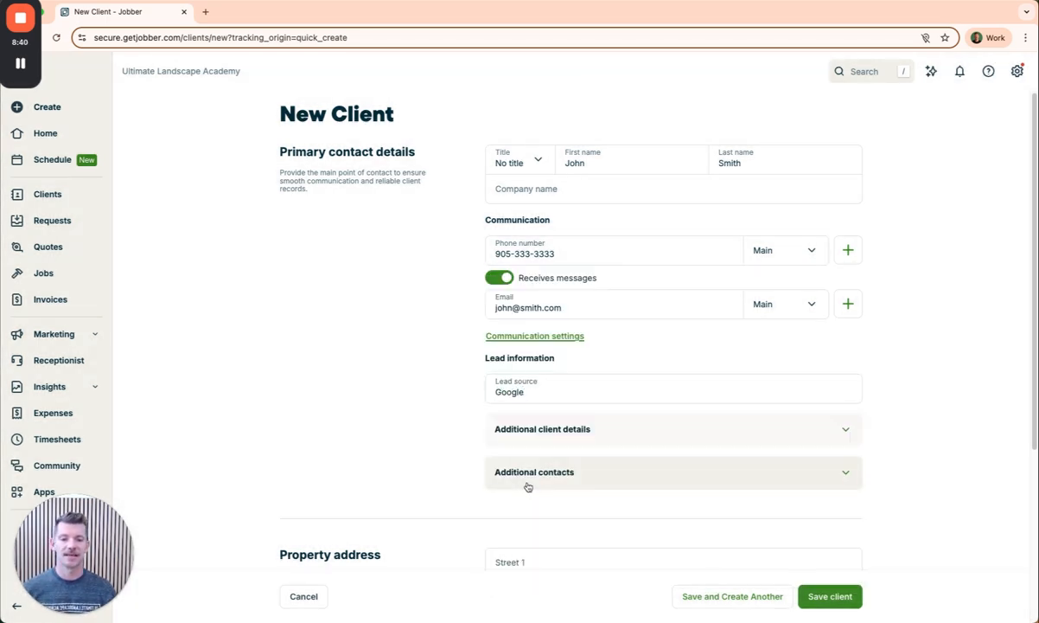
Step: Examine the additional client details and additional contacts options, and collapse both sections again
{"action": "scroll", "coordinate": [777, 424], "scroll_direction": "down", "scroll_amount": 5}
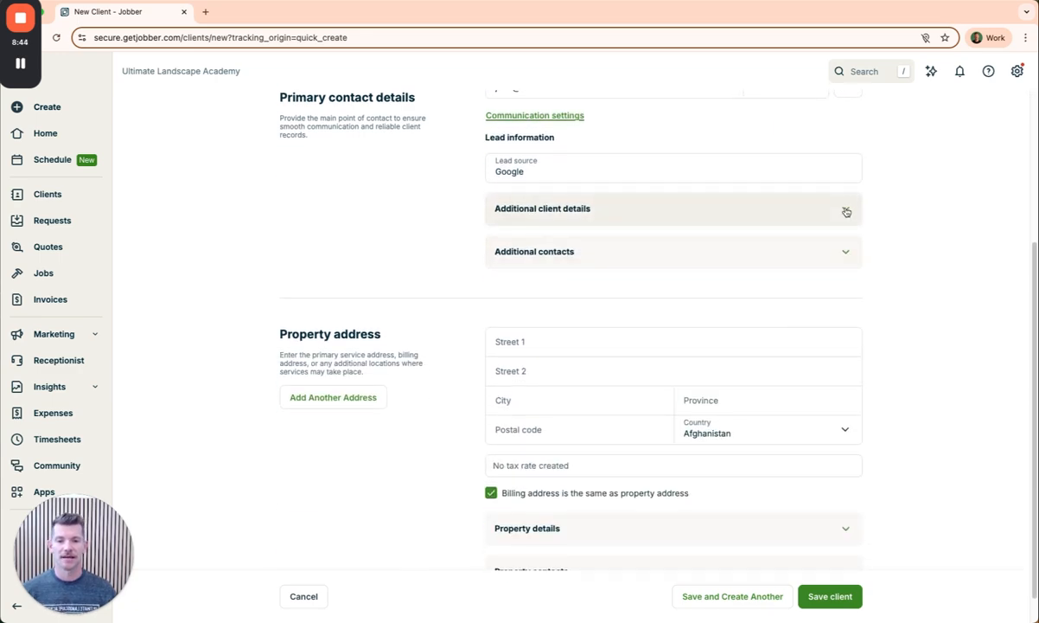
{"action": "left_click", "coordinate": [845, 210]}
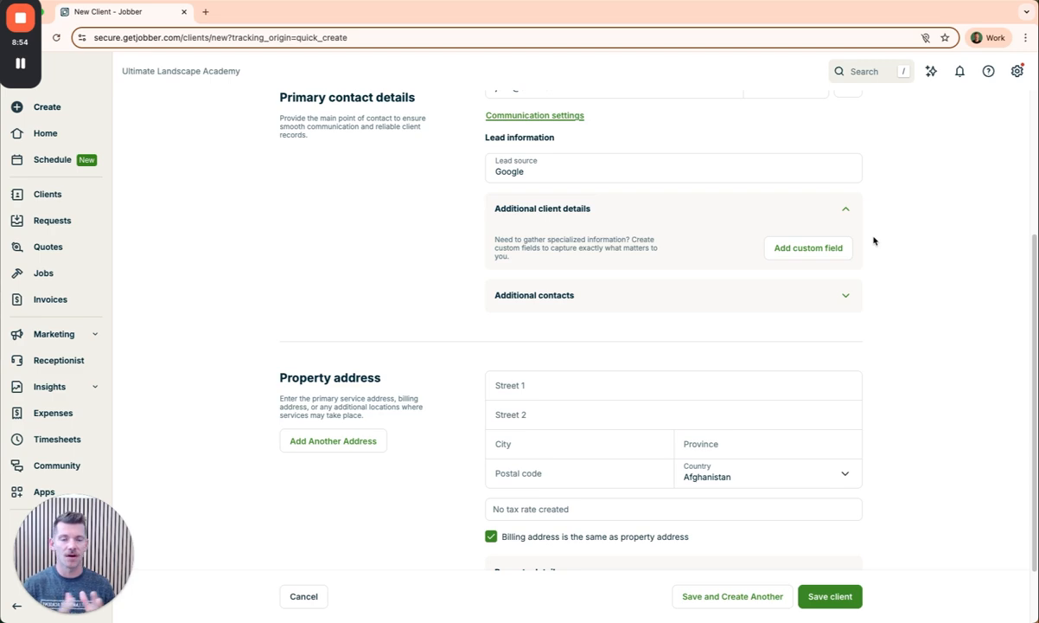
{"action": "left_click", "coordinate": [845, 294]}
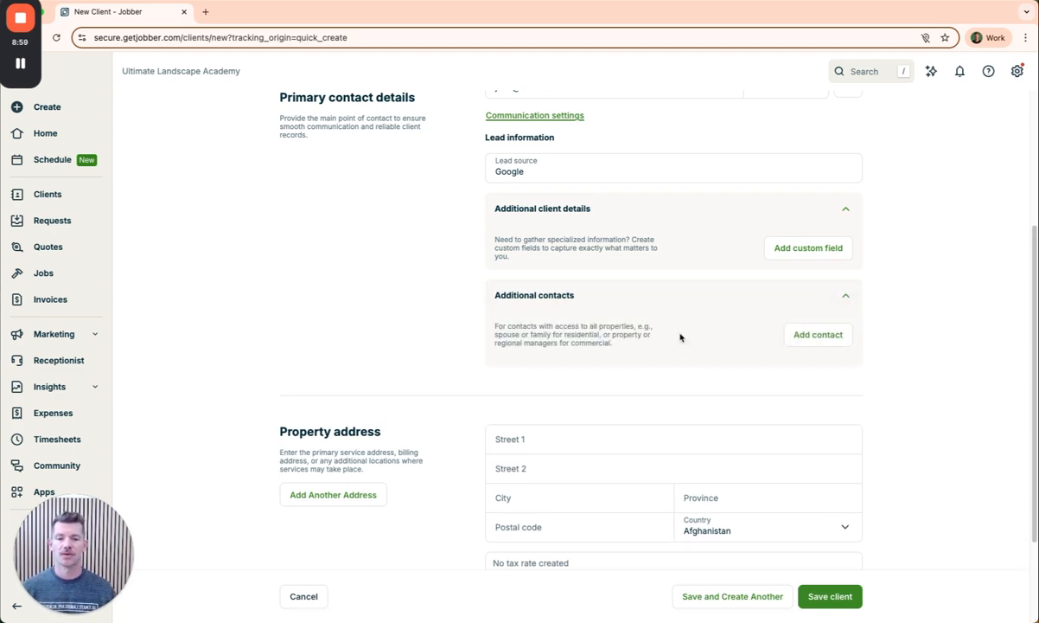
{"action": "left_click", "coordinate": [846, 295]}
{"action": "left_click", "coordinate": [845, 209]}
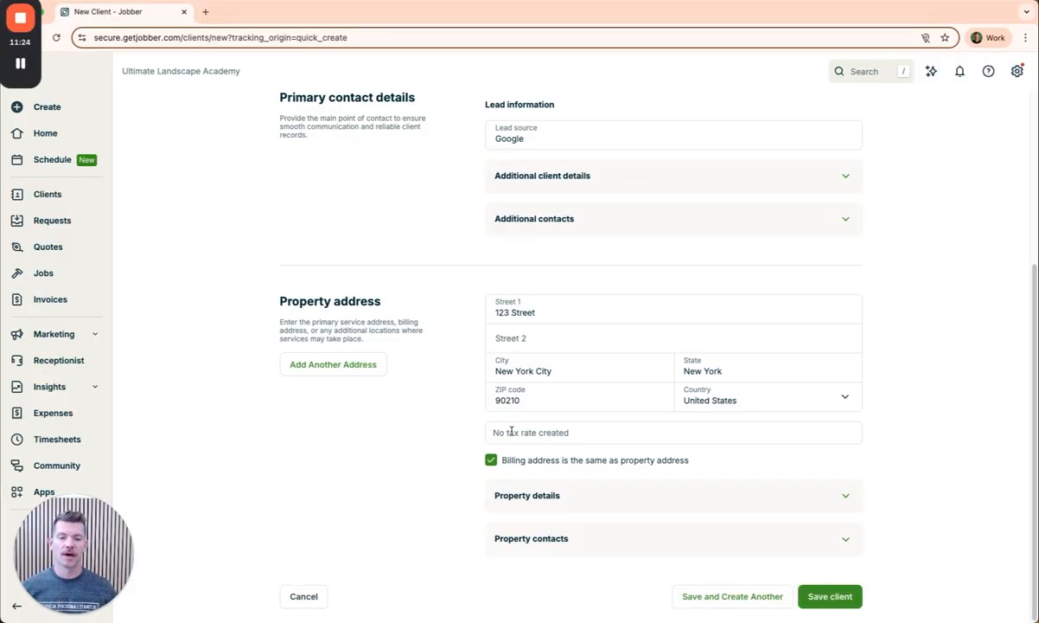
Step: Check the property's tax rate option and the separate billing address fields, keeping the billing address the same as the property address
{"action": "left_click", "coordinate": [531, 432]}
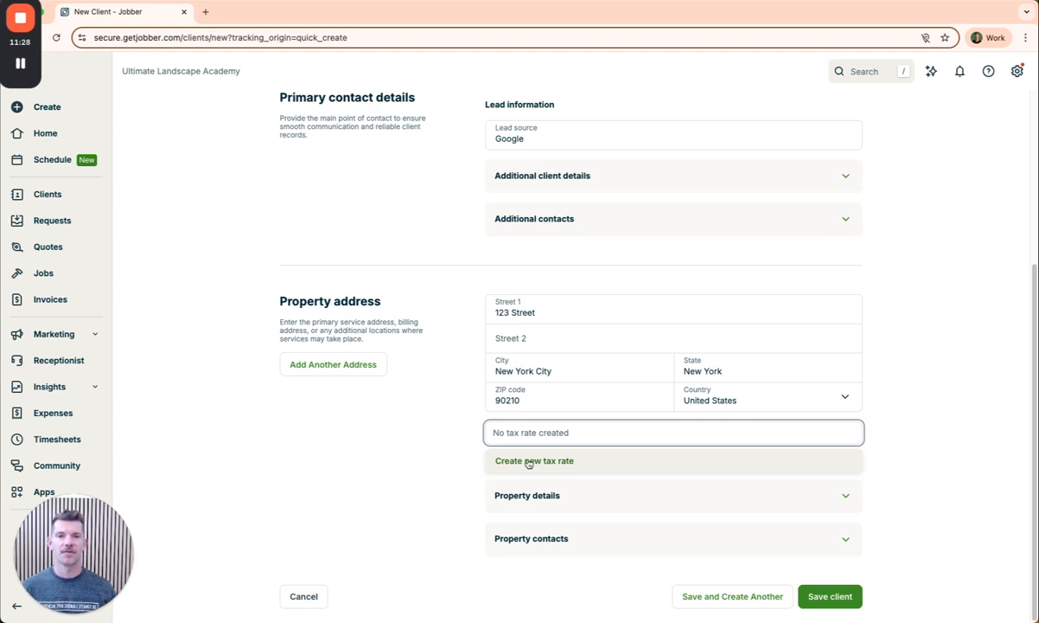
{"action": "left_click", "coordinate": [441, 411]}
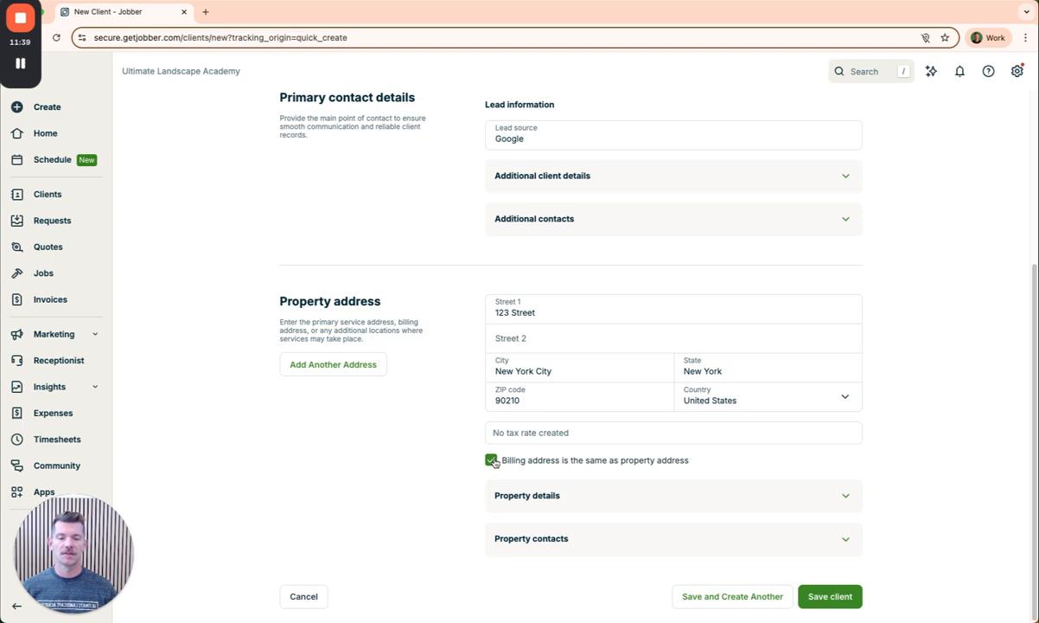
{"action": "left_click", "coordinate": [491, 461]}
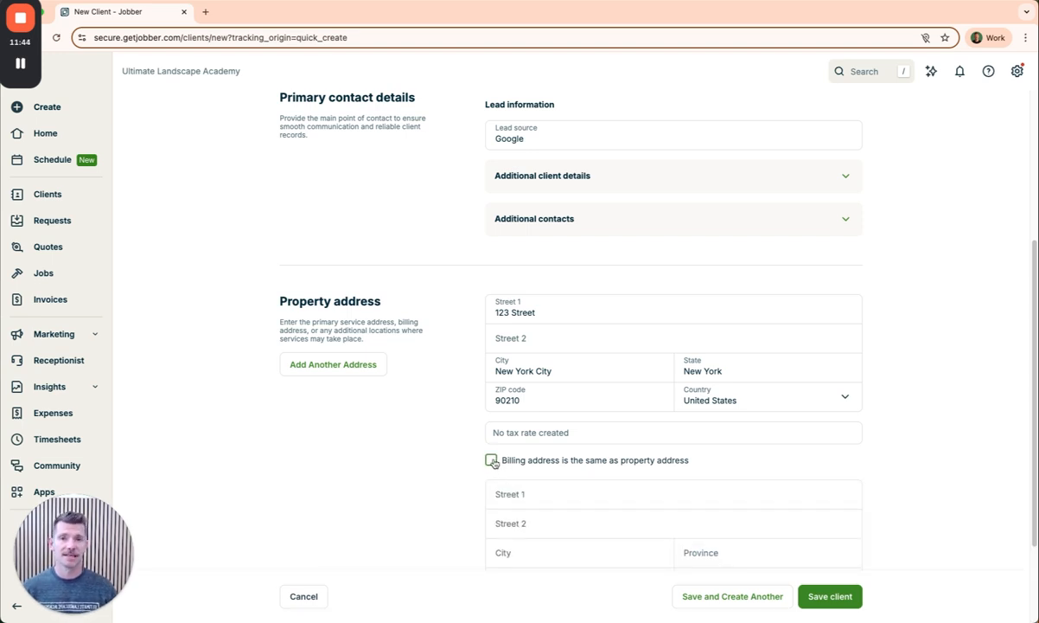
{"action": "left_click", "coordinate": [491, 460]}
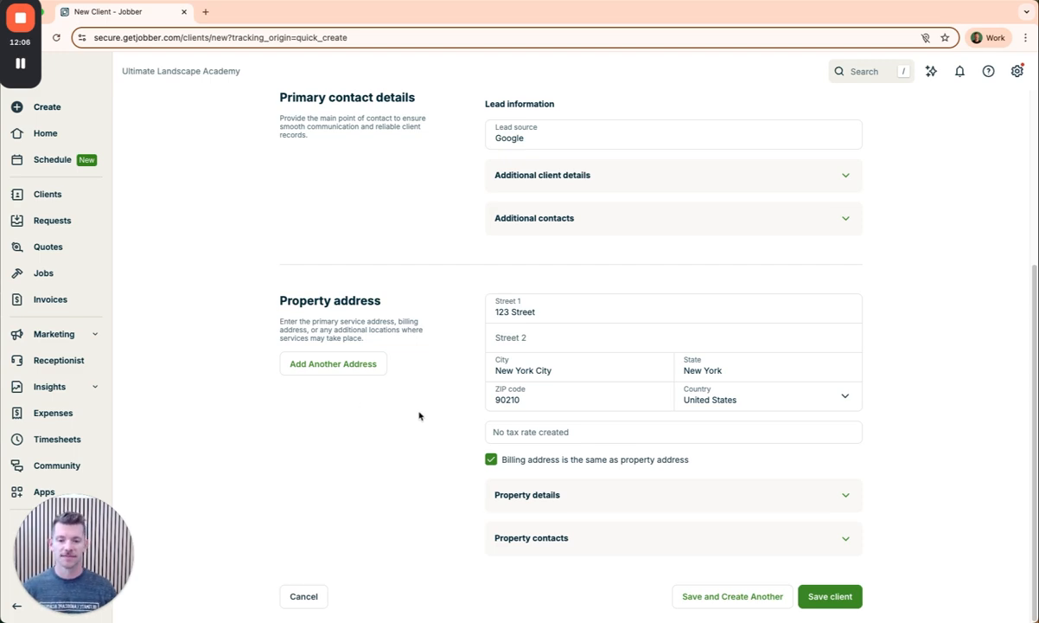
Step: Expand the property details and property contacts sections to examine their options
{"action": "left_click", "coordinate": [840, 498]}
{"action": "scroll", "coordinate": [849, 443], "scroll_direction": "down", "scroll_amount": 1}
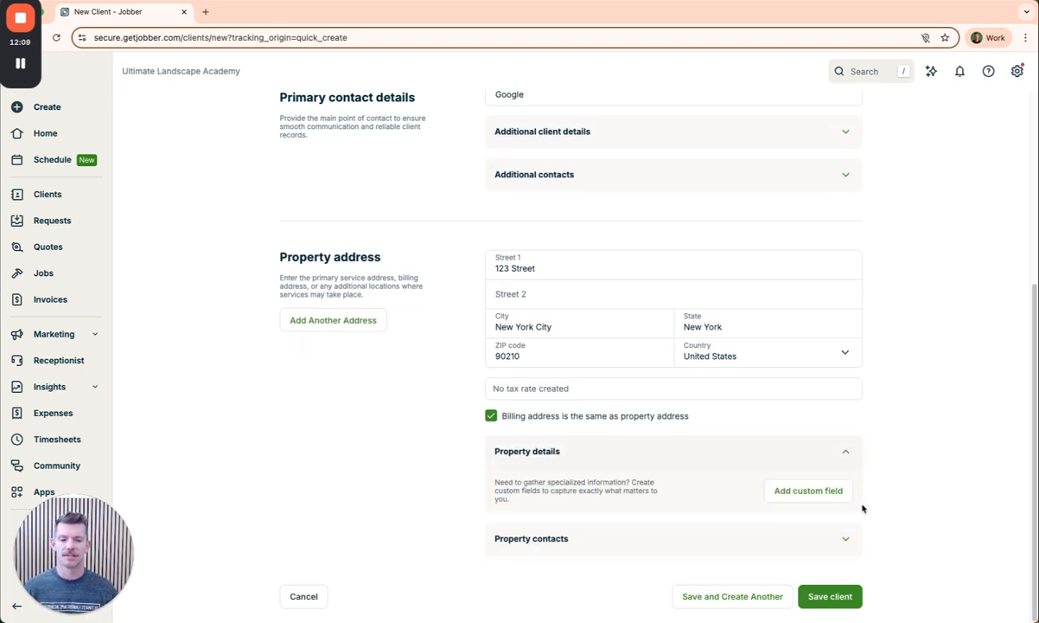
{"action": "left_click", "coordinate": [847, 541]}
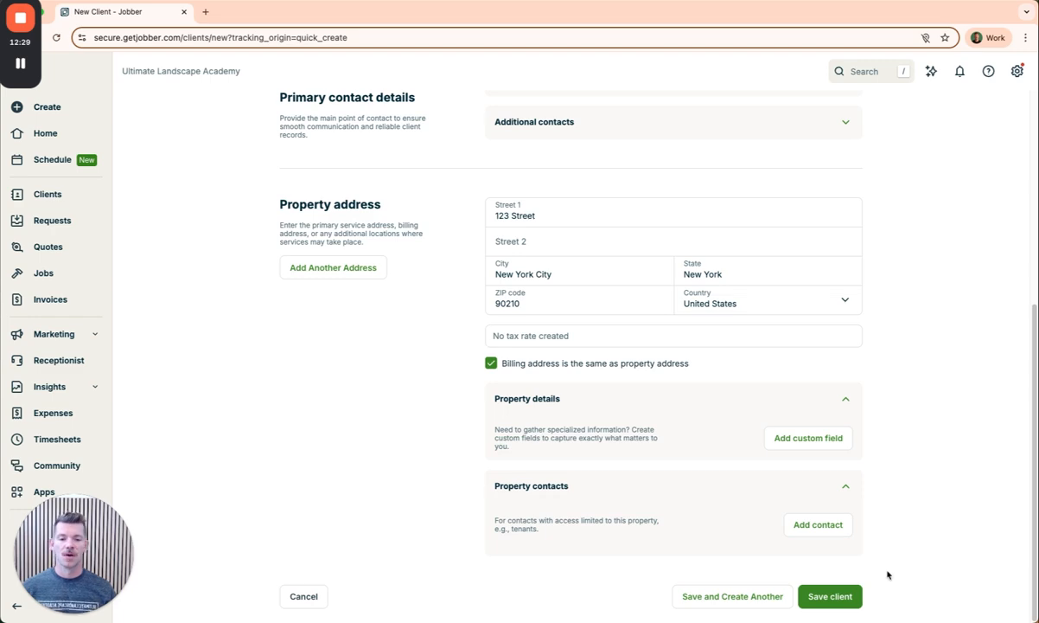
Step: Save the new client and open the clients list
{"action": "left_click", "coordinate": [831, 599]}
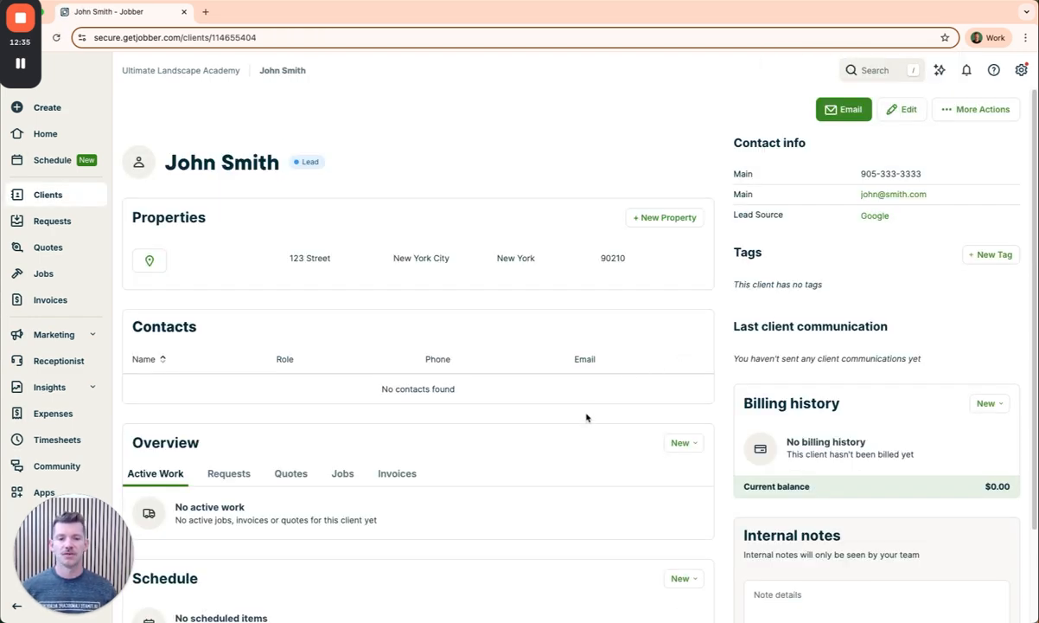
{"action": "left_click", "coordinate": [49, 196]}
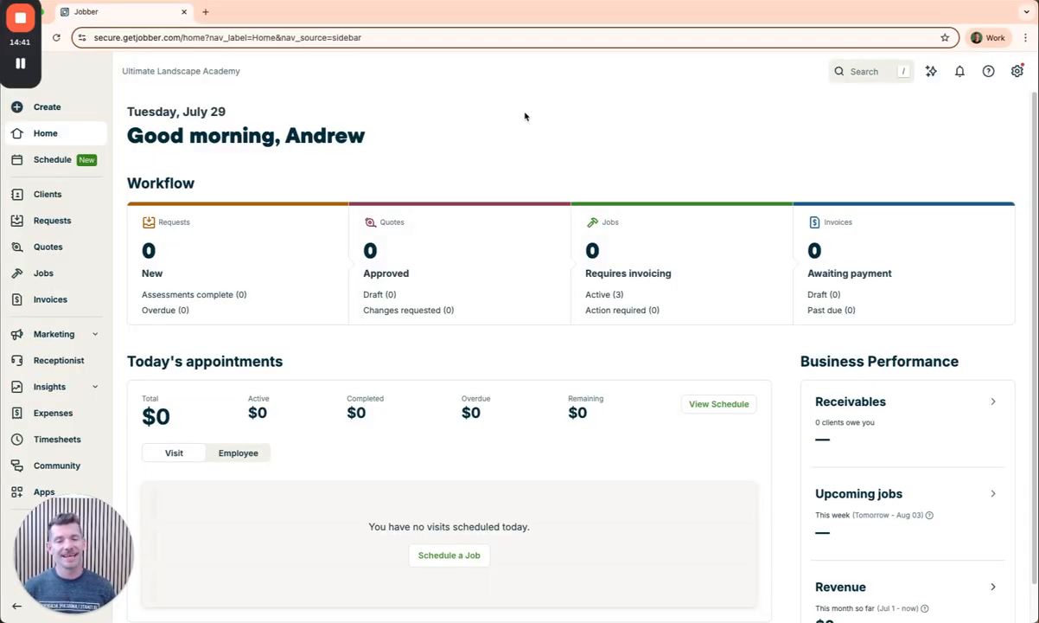
Step: Open the quotes page and start creating the first quote
{"action": "left_click", "coordinate": [47, 109]}
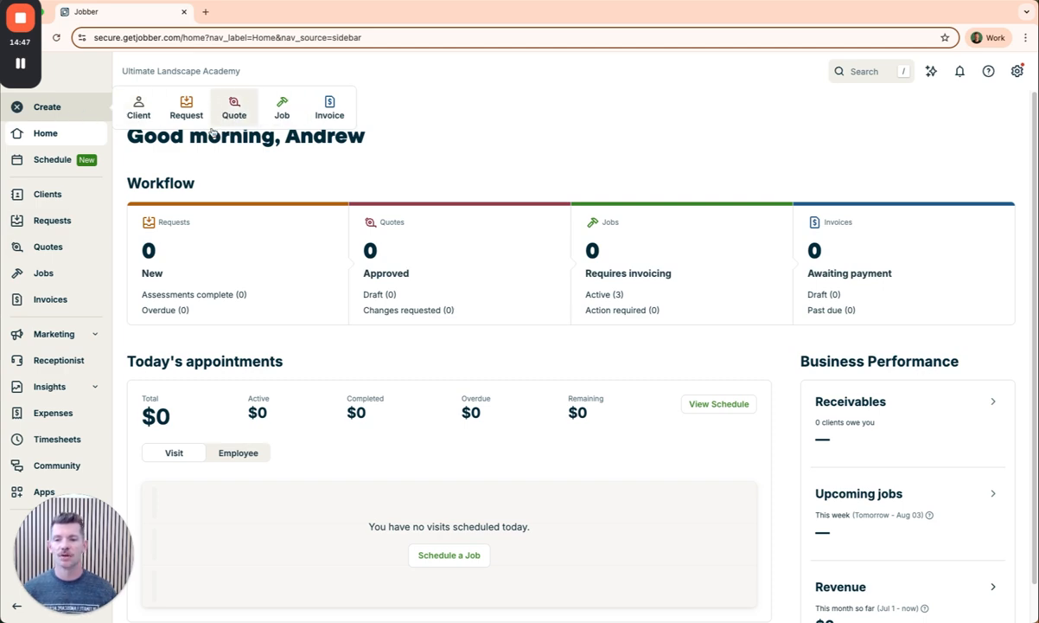
{"action": "left_click", "coordinate": [110, 250]}
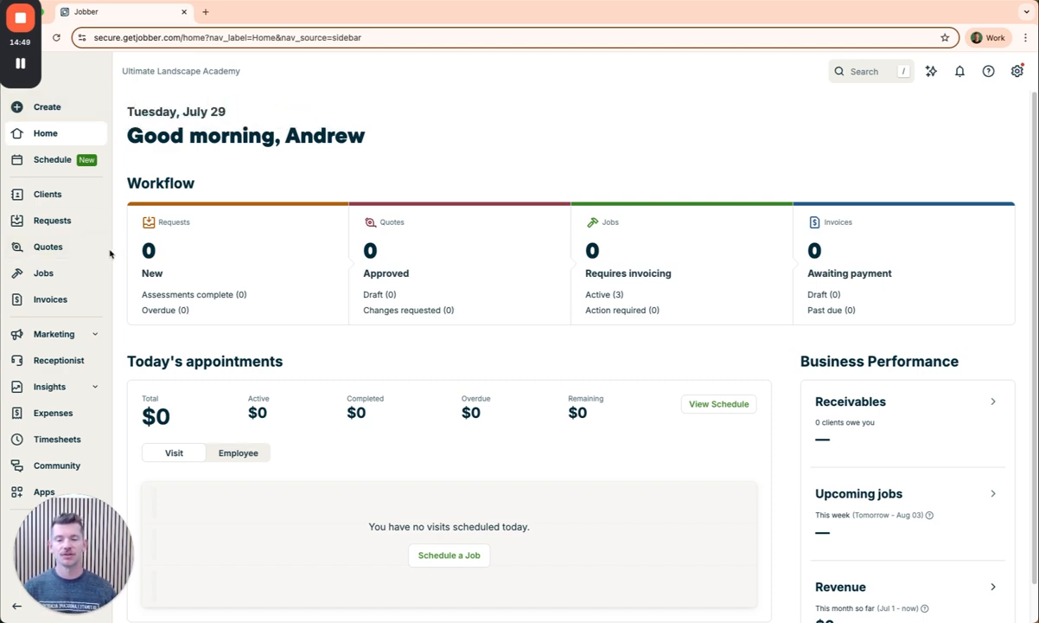
{"action": "left_click", "coordinate": [49, 249]}
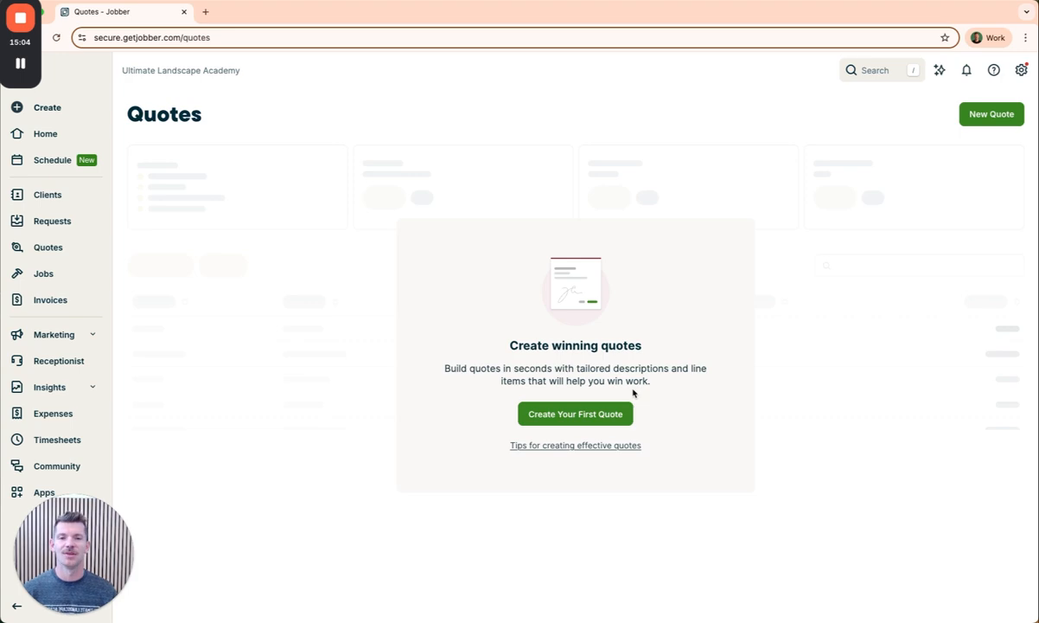
{"action": "left_click", "coordinate": [572, 414]}
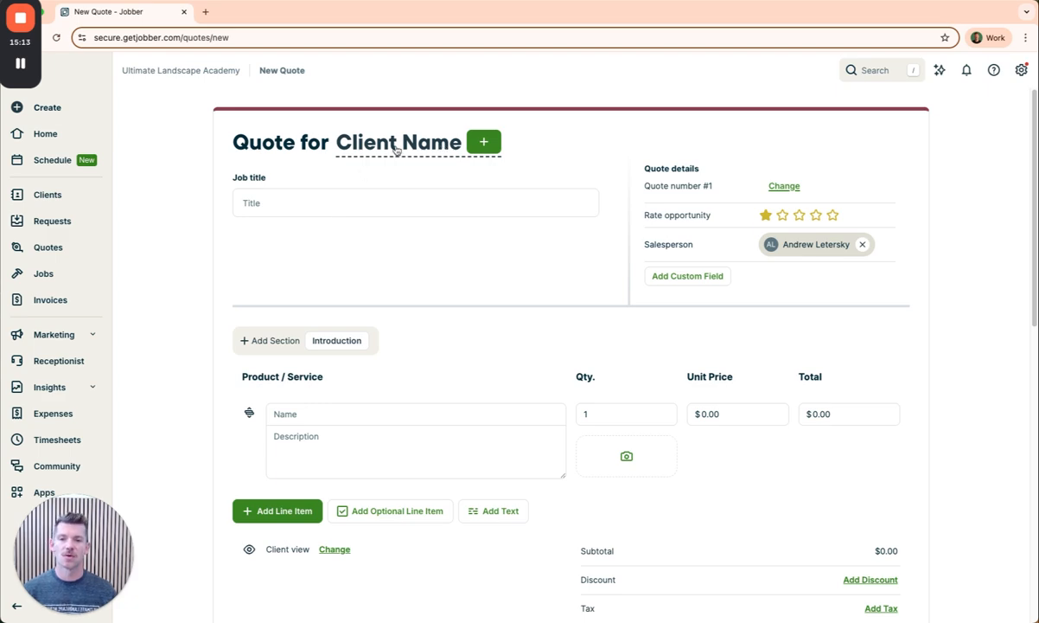
Step: Assign the quote to the existing client listed under Leads and title the job "Walkway Installation"
{"action": "left_click", "coordinate": [485, 143]}
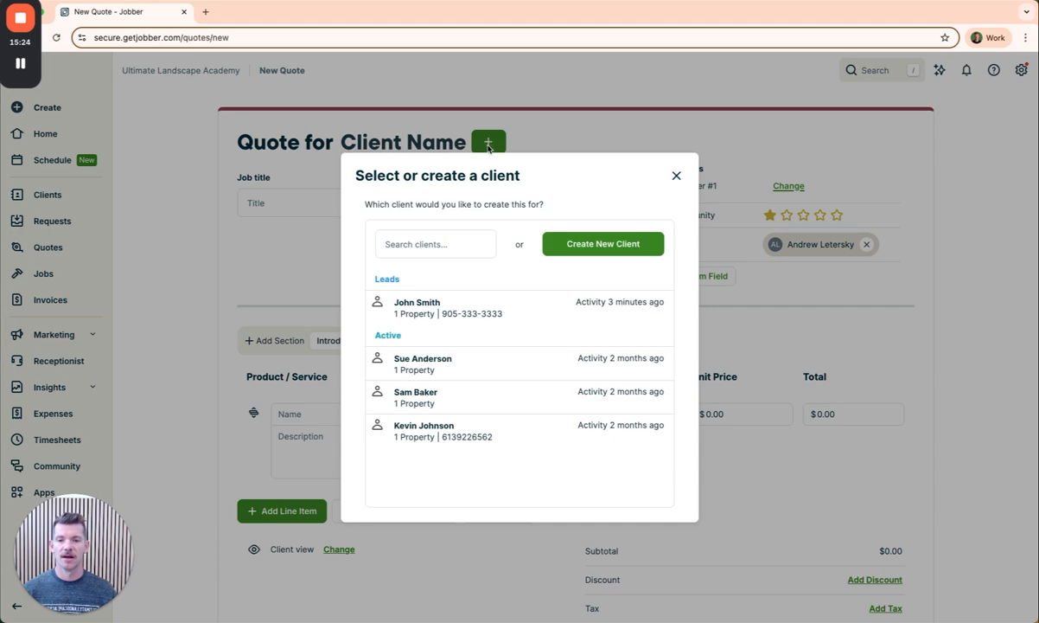
{"action": "left_click", "coordinate": [420, 304]}
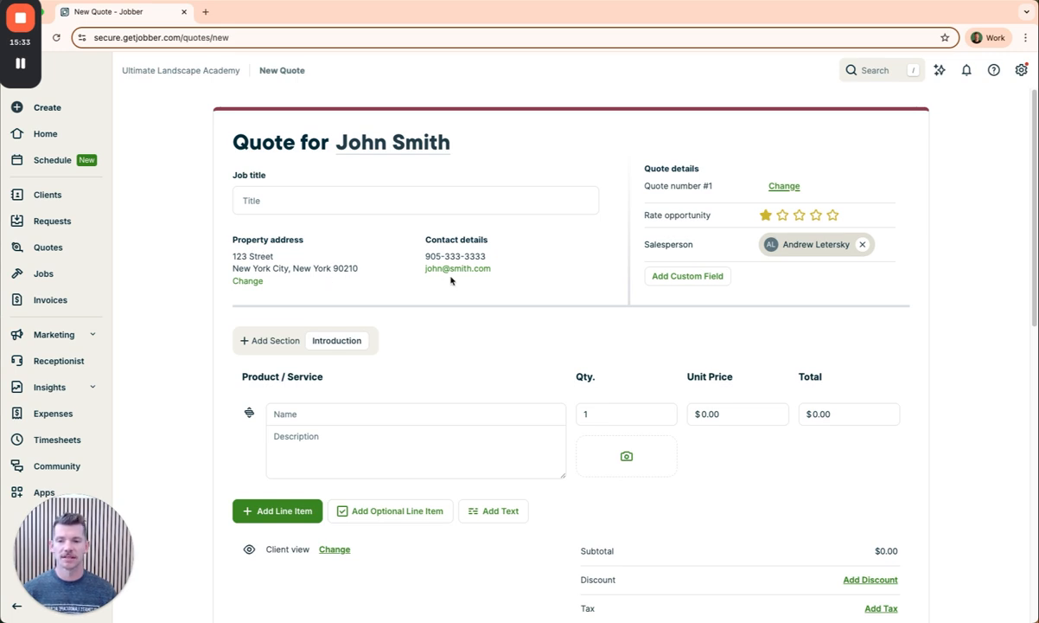
{"action": "left_click", "coordinate": [246, 199]}
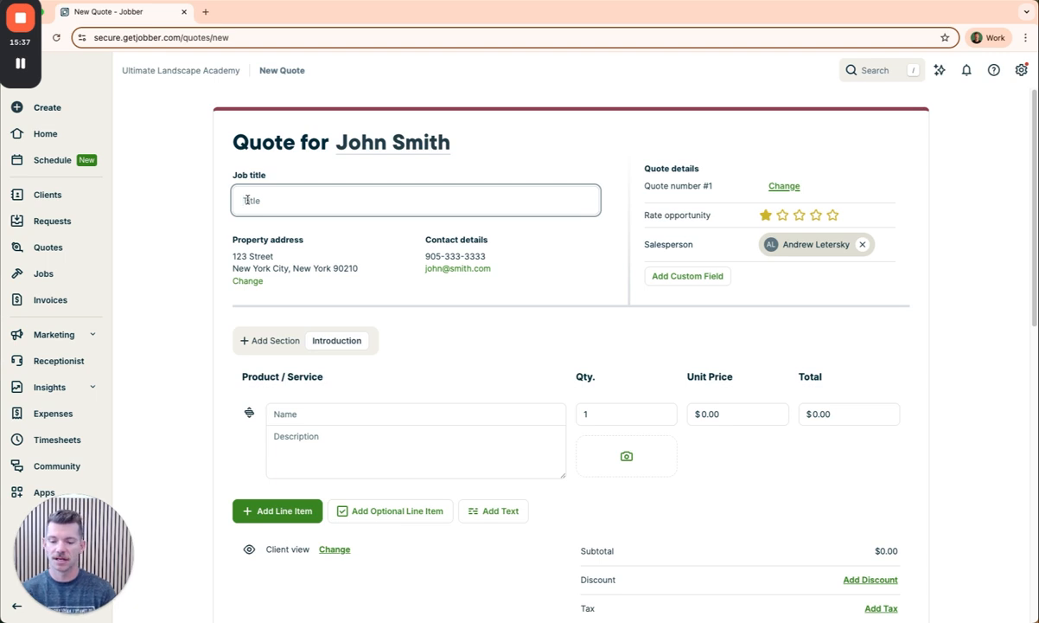
{"action": "type", "text": "Walkway Installation"}
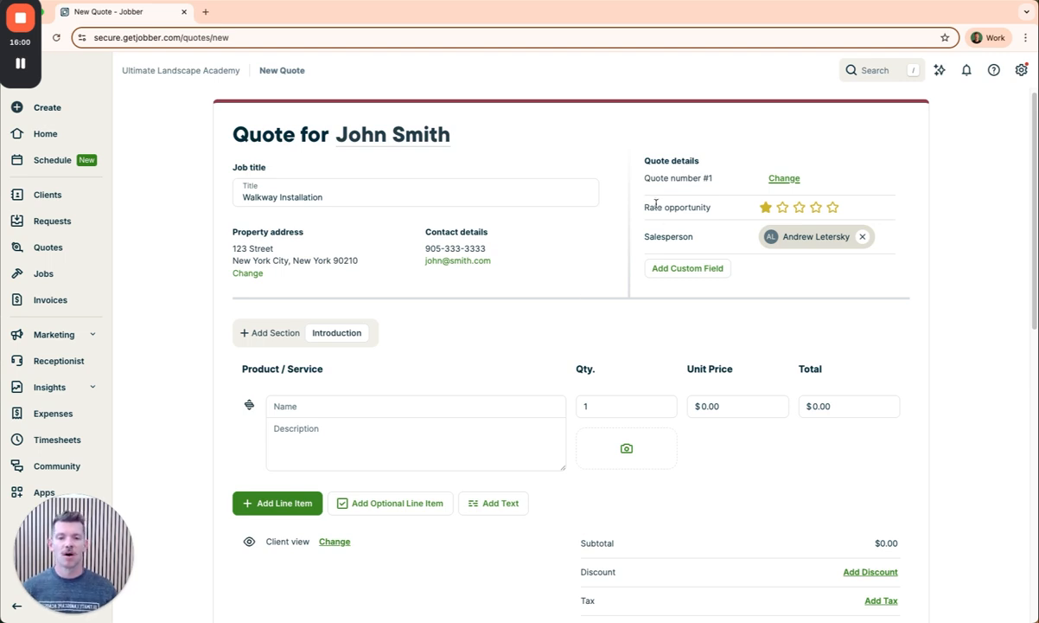
Step: Try the lowest and highest opportunity ratings, and set the quote's opportunity rating to two stars (Maybe)
{"action": "left_click_drag", "start_coordinate": [645, 208], "coordinate": [751, 209]}
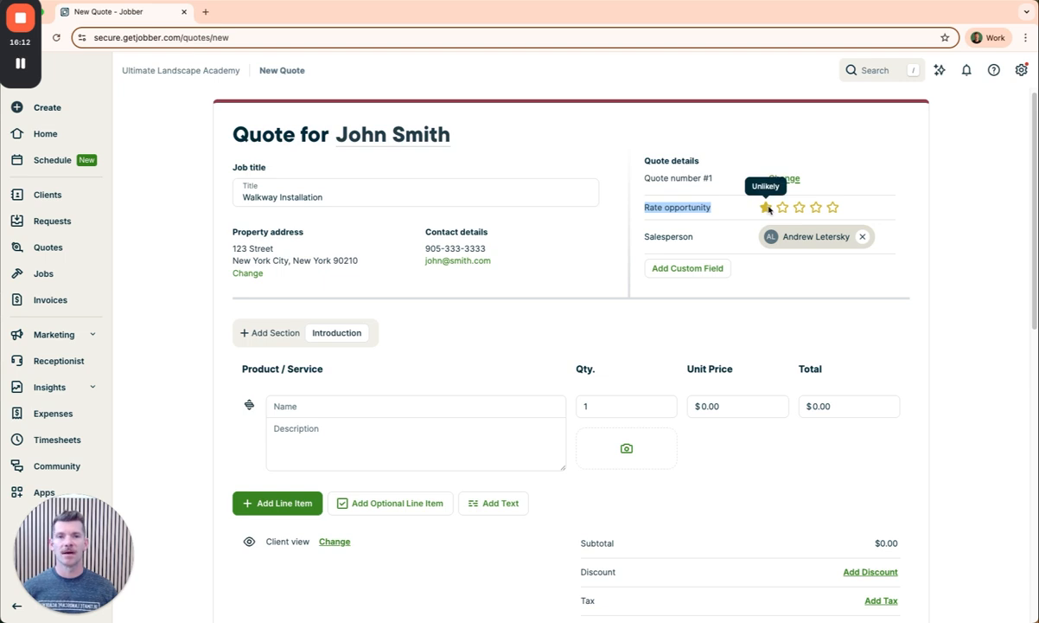
{"action": "left_click", "coordinate": [834, 208]}
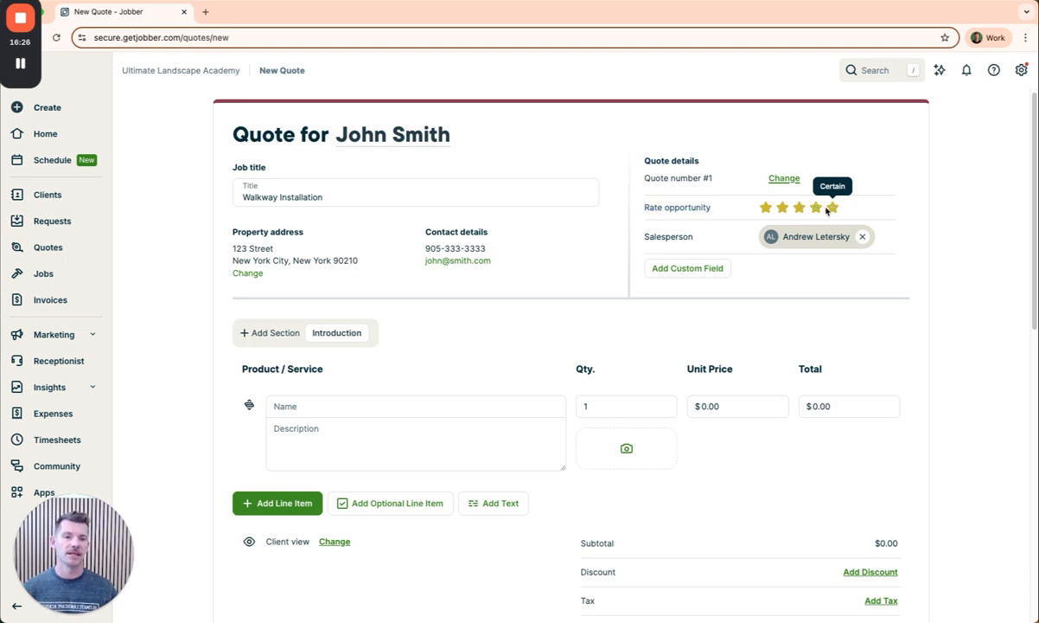
{"action": "left_click", "coordinate": [818, 209]}
{"action": "left_click", "coordinate": [832, 208]}
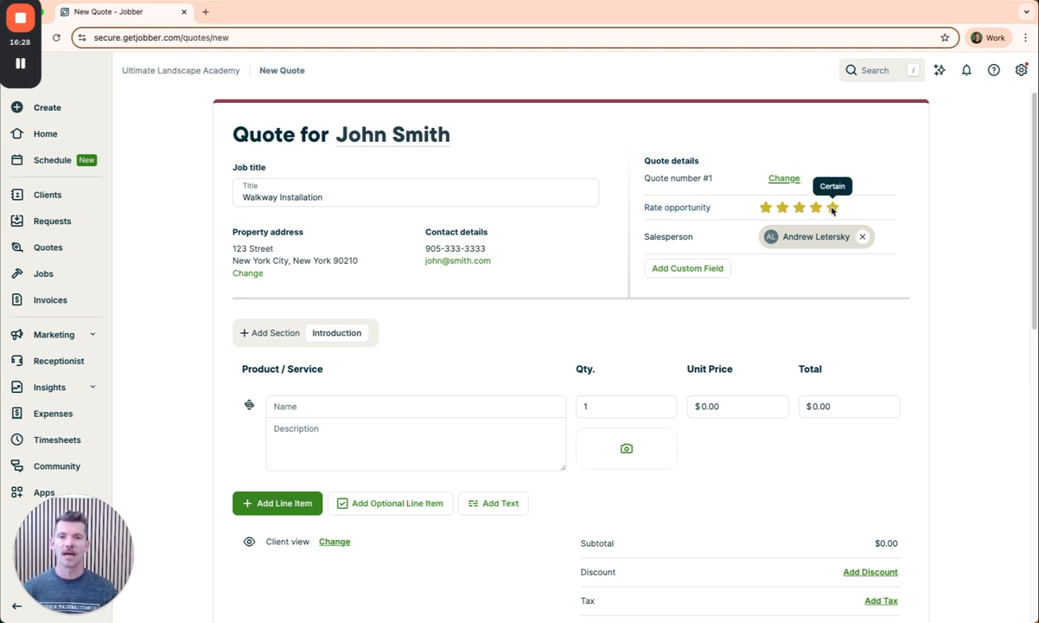
{"action": "left_click", "coordinate": [766, 209]}
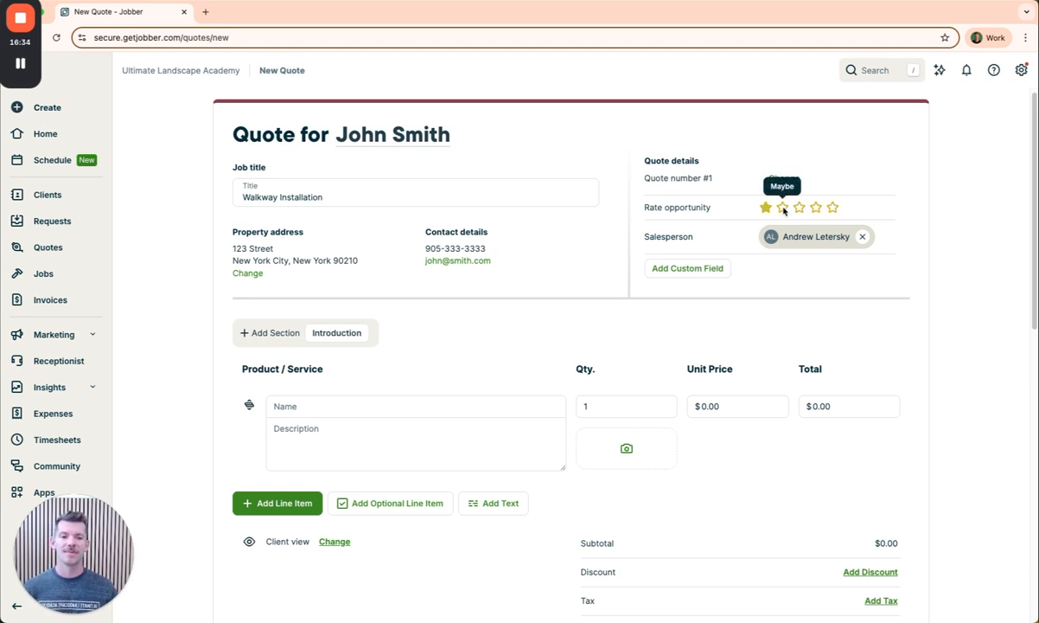
{"action": "left_click", "coordinate": [783, 208]}
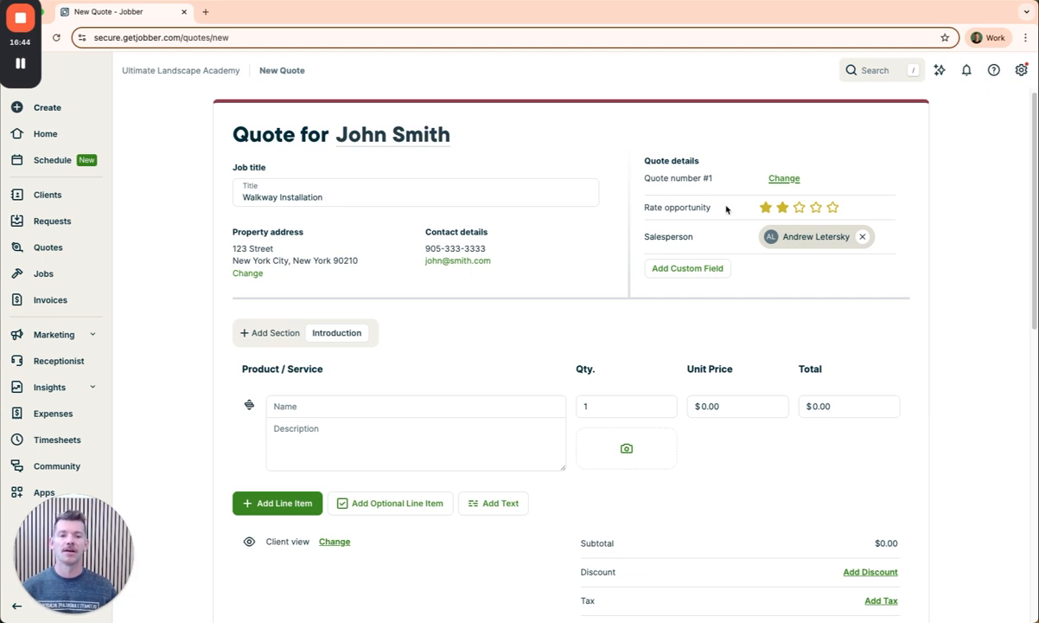
Step: Name the quote's first product/service line item "Walkway"
{"action": "scroll", "coordinate": [761, 227], "scroll_direction": "down", "scroll_amount": 1}
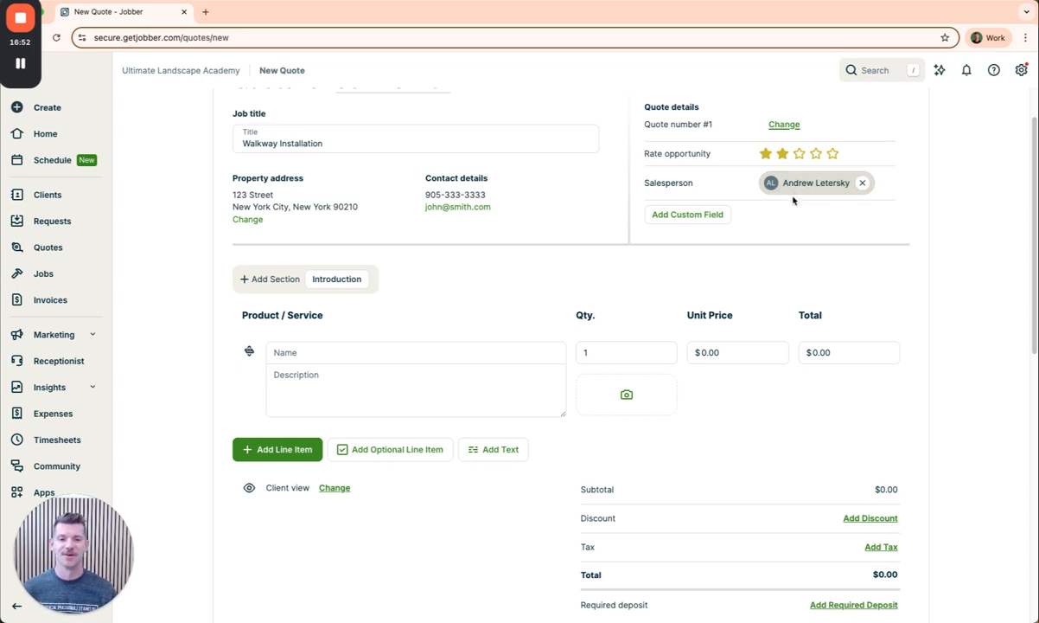
{"action": "scroll", "coordinate": [568, 244], "scroll_direction": "down", "scroll_amount": 2}
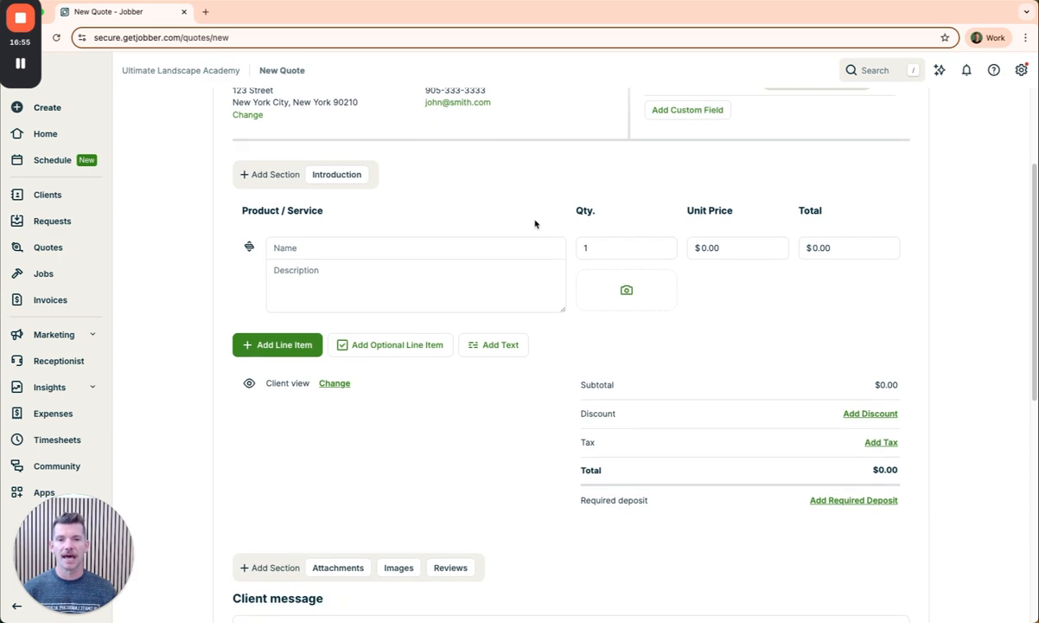
{"action": "scroll", "coordinate": [532, 223], "scroll_direction": "down", "scroll_amount": 1}
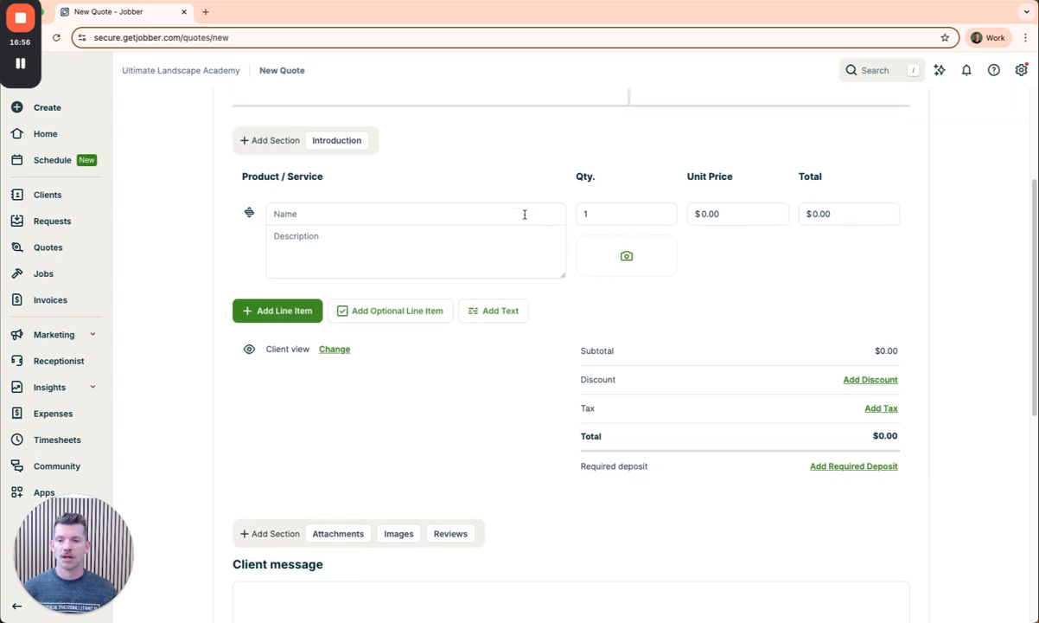
{"action": "left_click", "coordinate": [304, 216]}
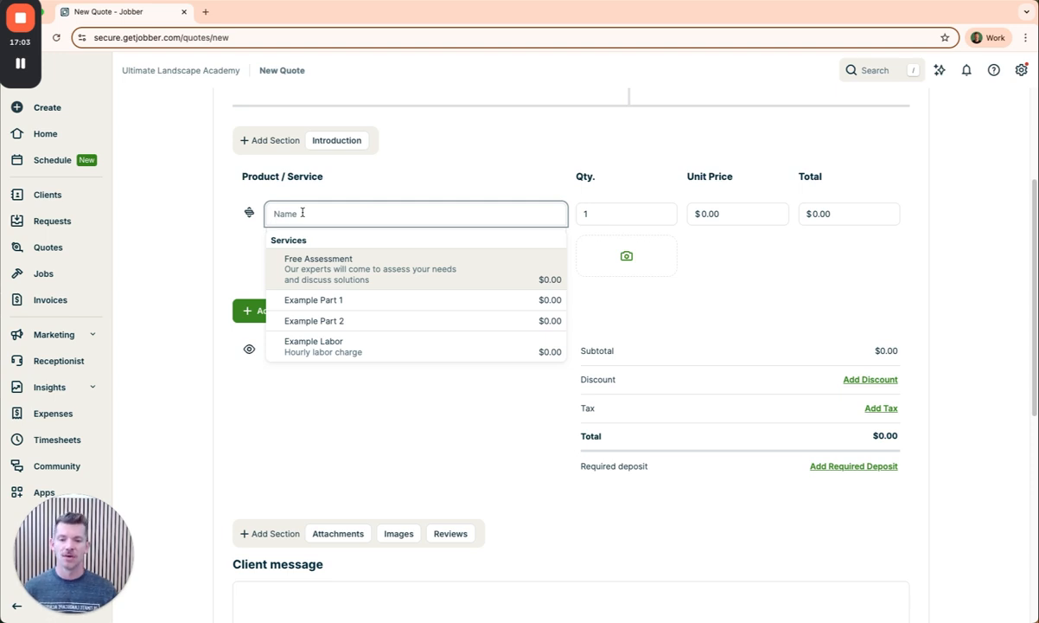
{"action": "left_click", "coordinate": [292, 192]}
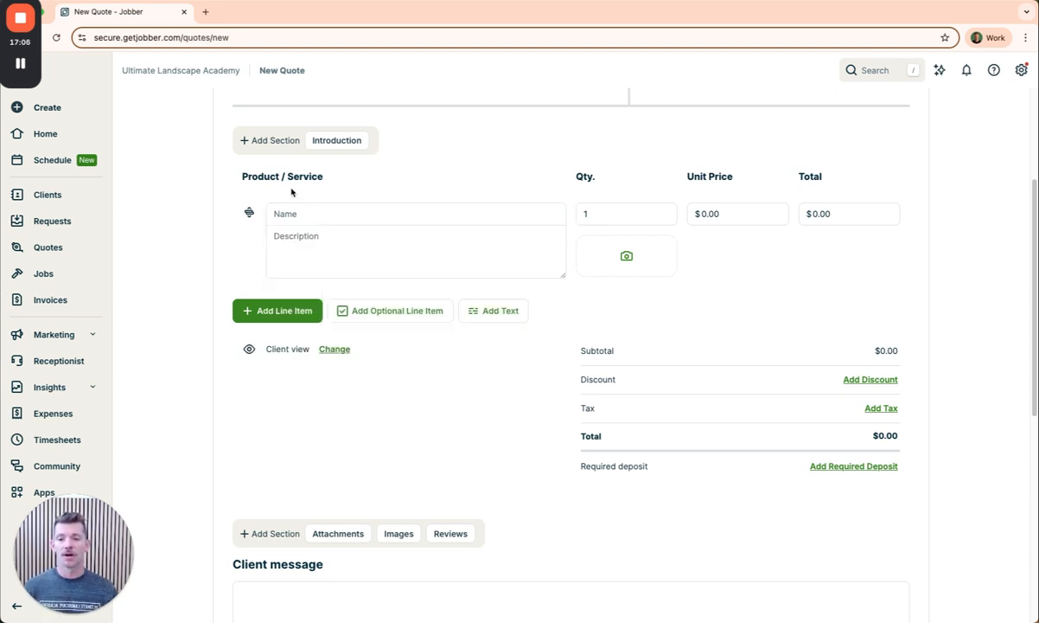
{"action": "left_click", "coordinate": [294, 215]}
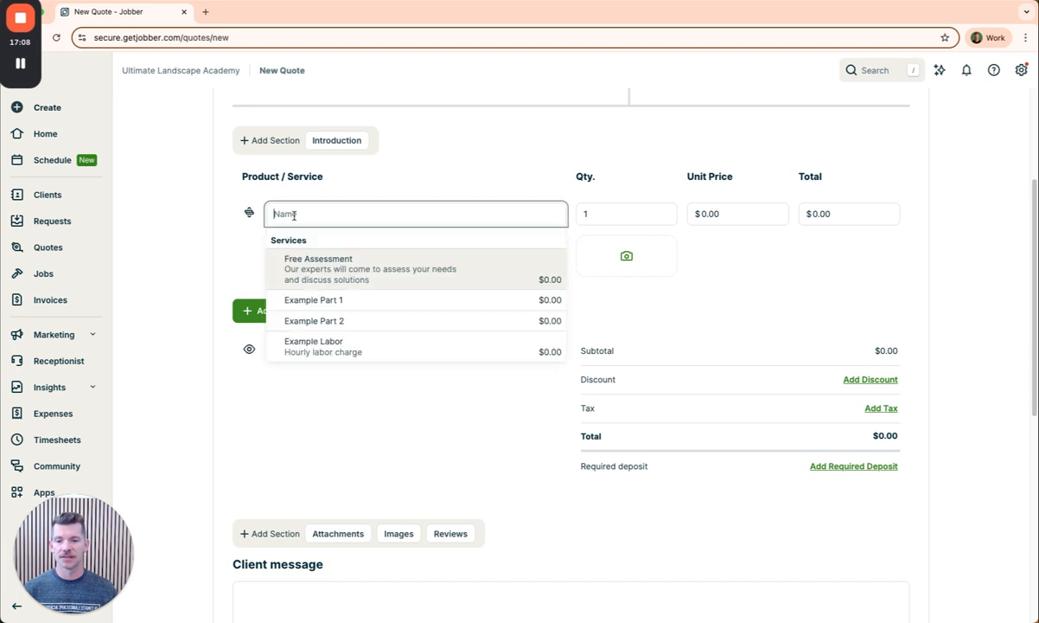
{"action": "type", "text": "Wal"}
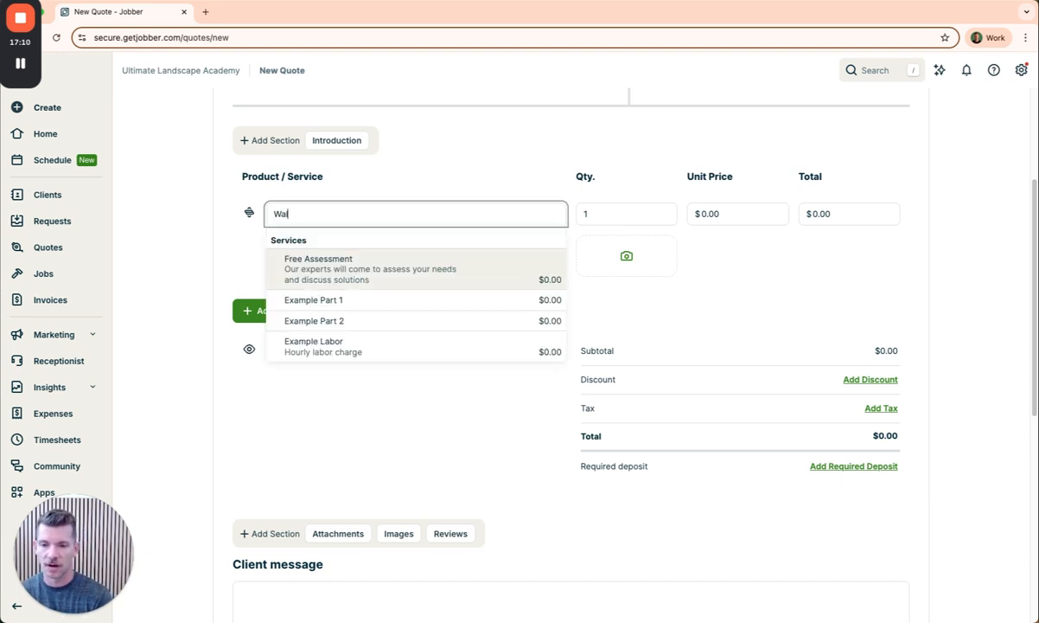
{"action": "type", "text": "kway"}
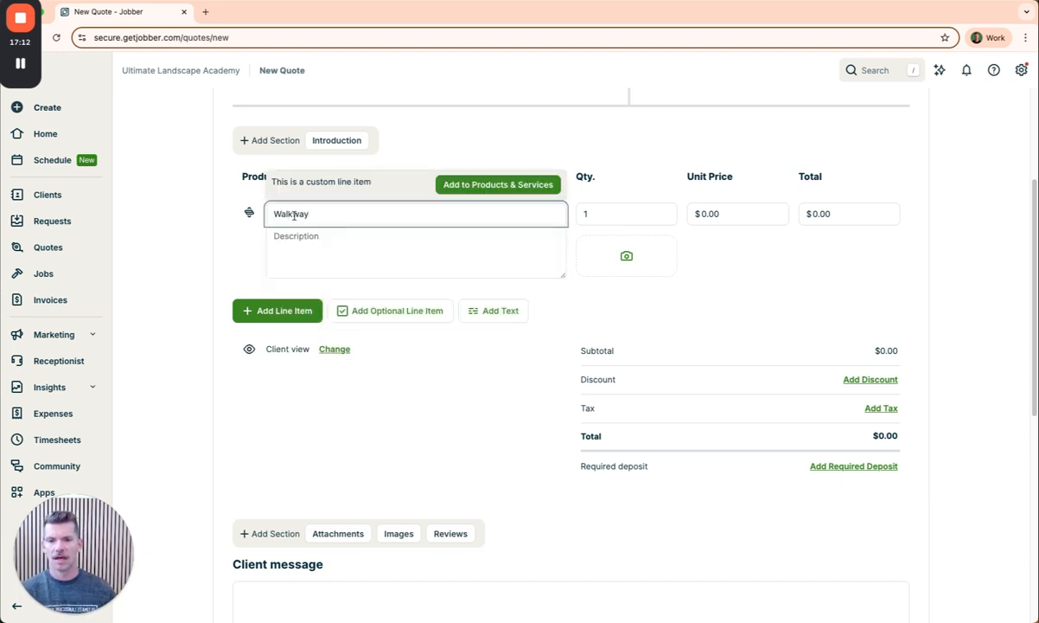
Step: Save the Walkway line item to Products & Services as a service with the description "Basic Installation as per drawings"
{"action": "left_click", "coordinate": [500, 184]}
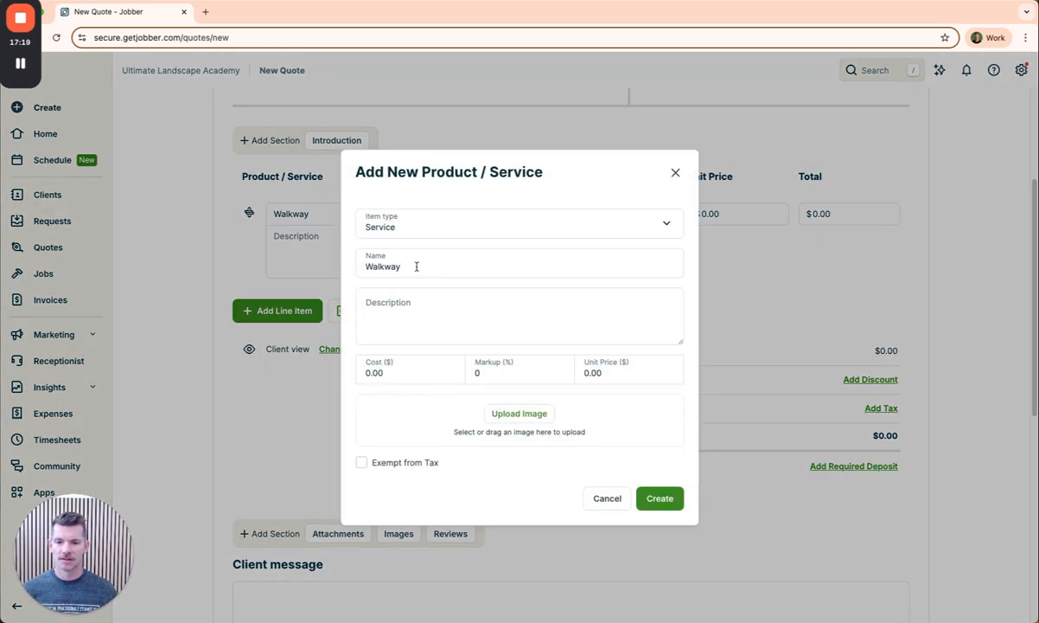
{"action": "left_click", "coordinate": [390, 309]}
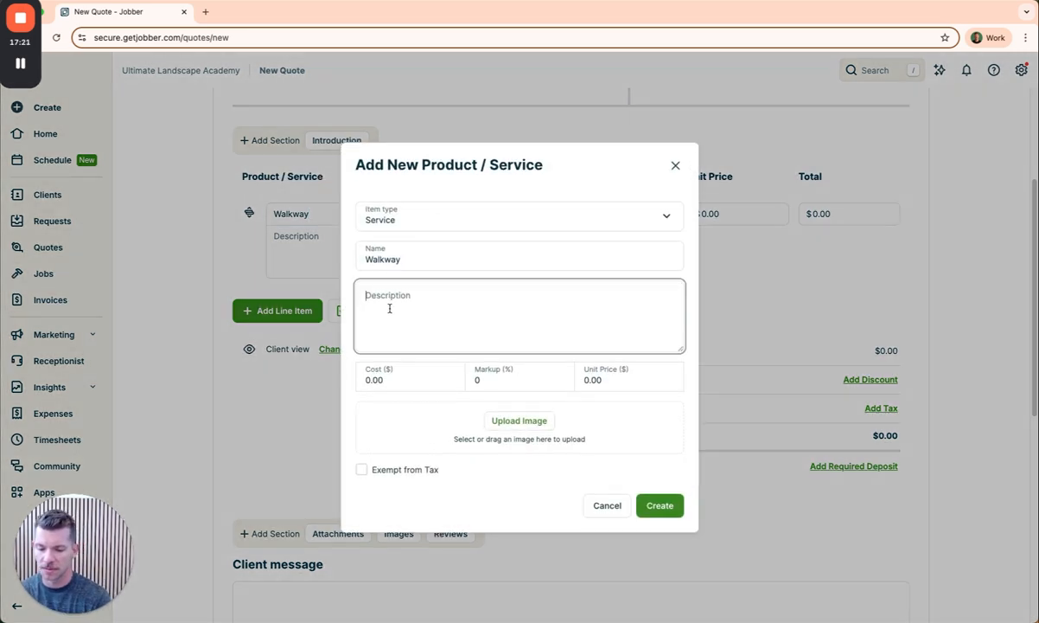
{"action": "type", "text": "Basic Installation as per draw"}
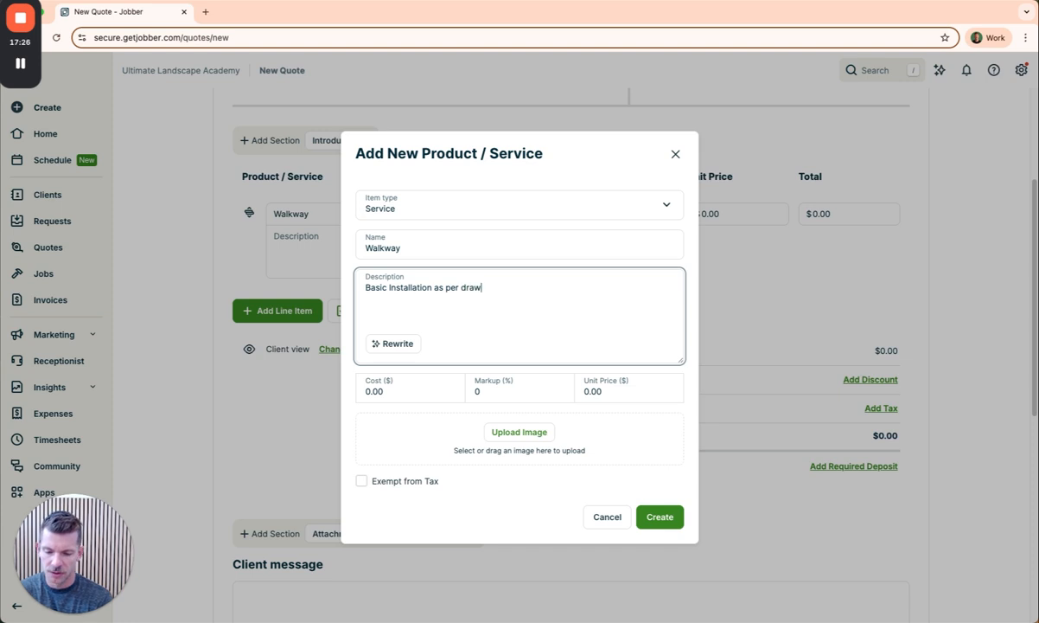
{"action": "type", "text": "ings"}
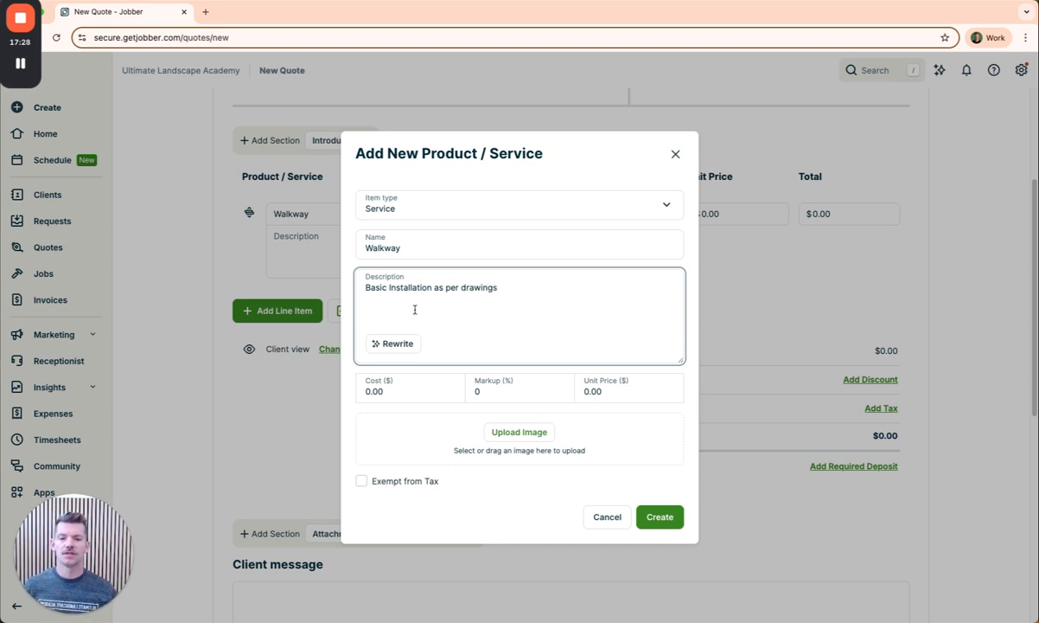
{"action": "left_click", "coordinate": [661, 517]}
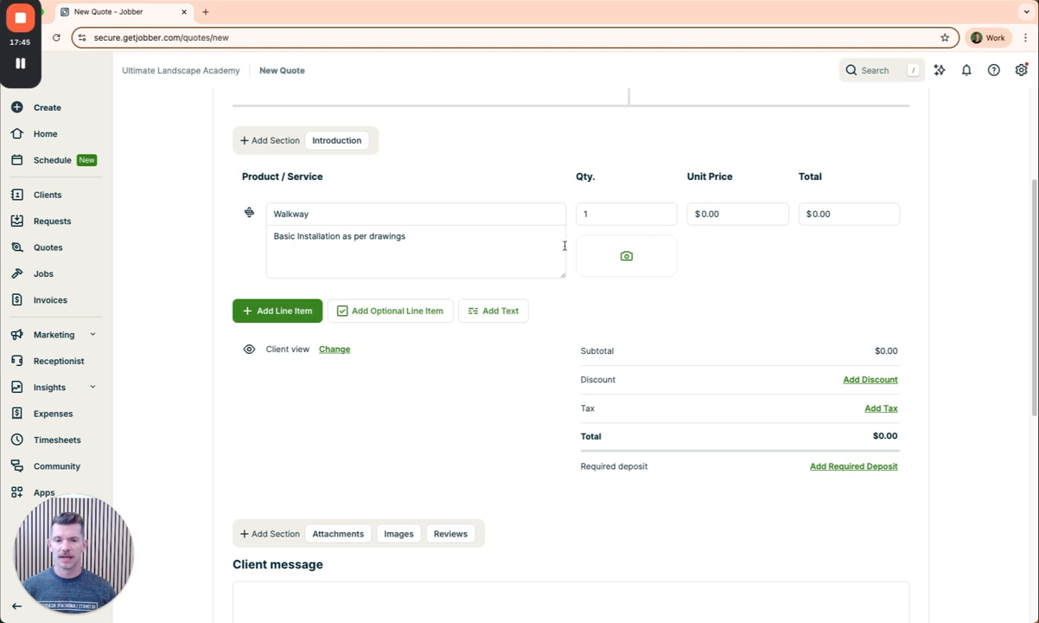
Step: Set the Walkway line item's unit price to $10256.87
{"action": "left_click", "coordinate": [724, 214]}
{"action": "left_click_drag", "start_coordinate": [724, 213], "coordinate": [708, 217]}
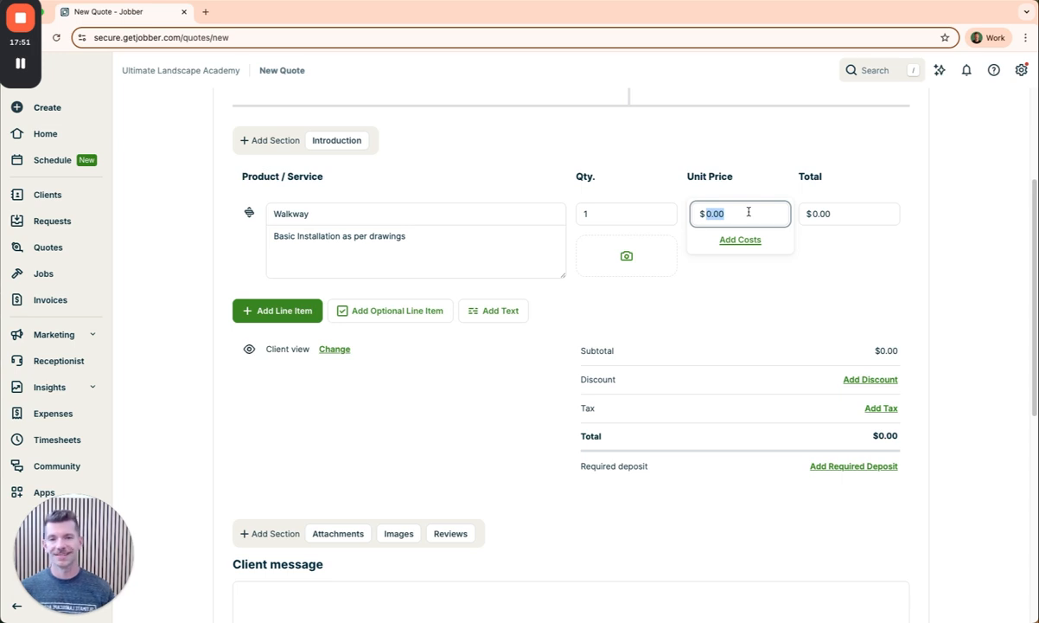
{"action": "type", "text": "1"}
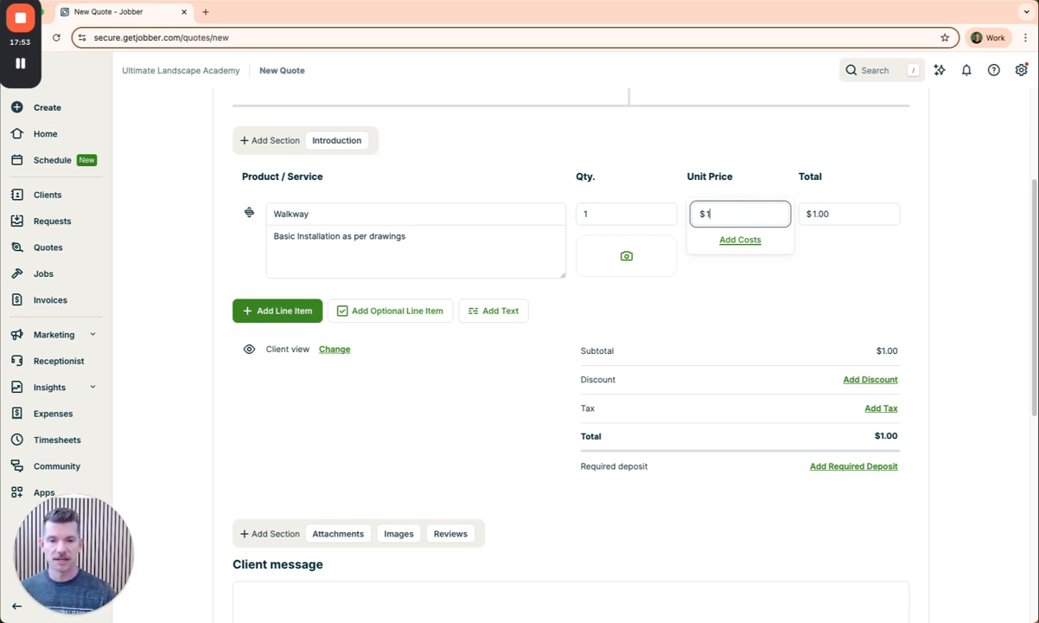
{"action": "type", "text": "02"}
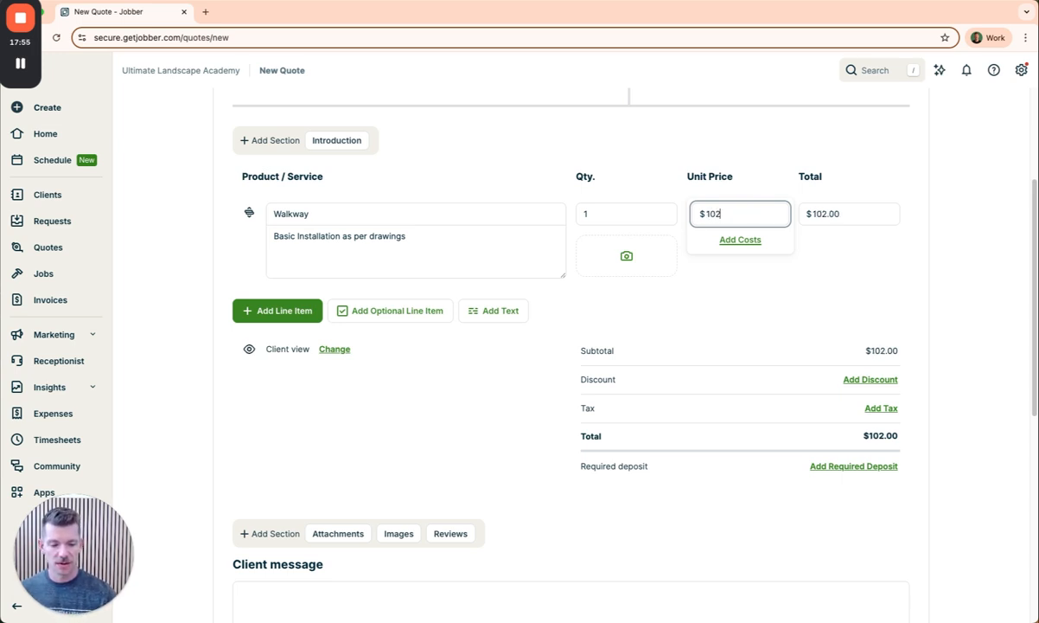
{"action": "type", "text": "56.87"}
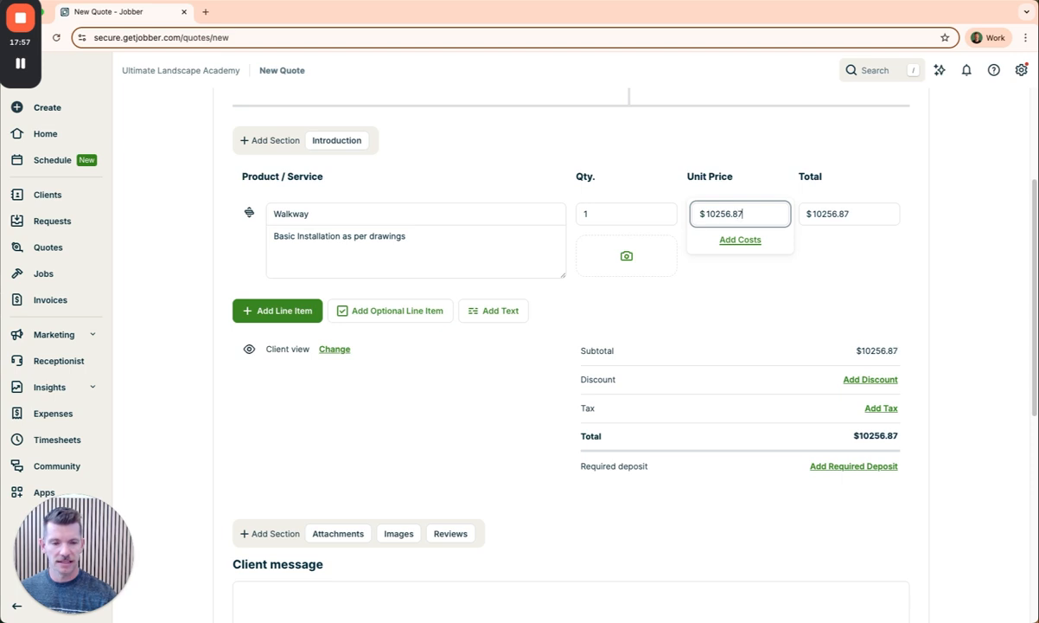
{"action": "left_click", "coordinate": [859, 270]}
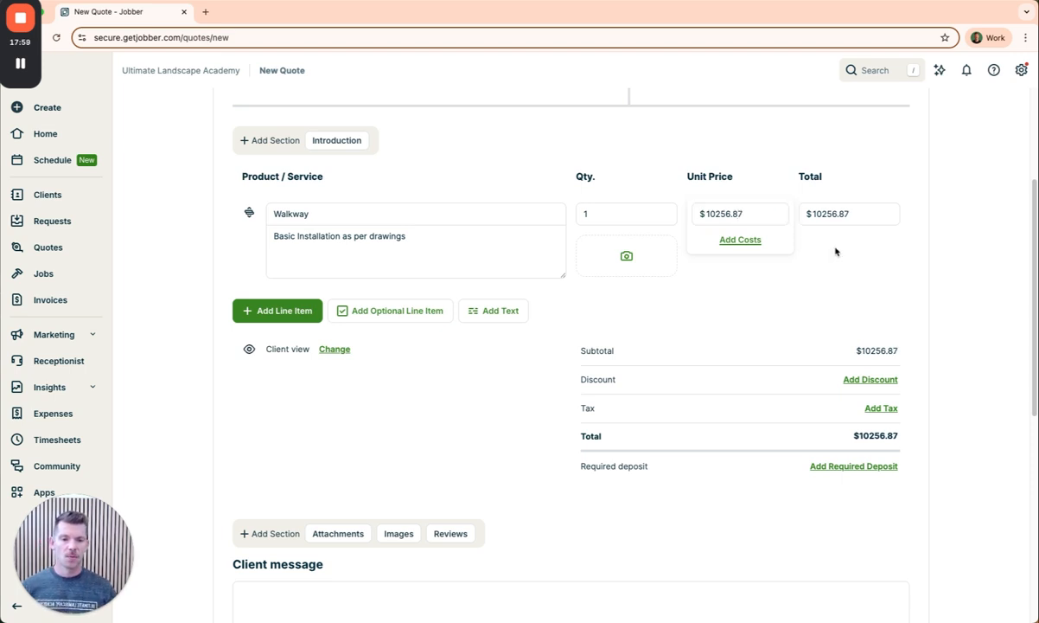
{"action": "left_click", "coordinate": [757, 216]}
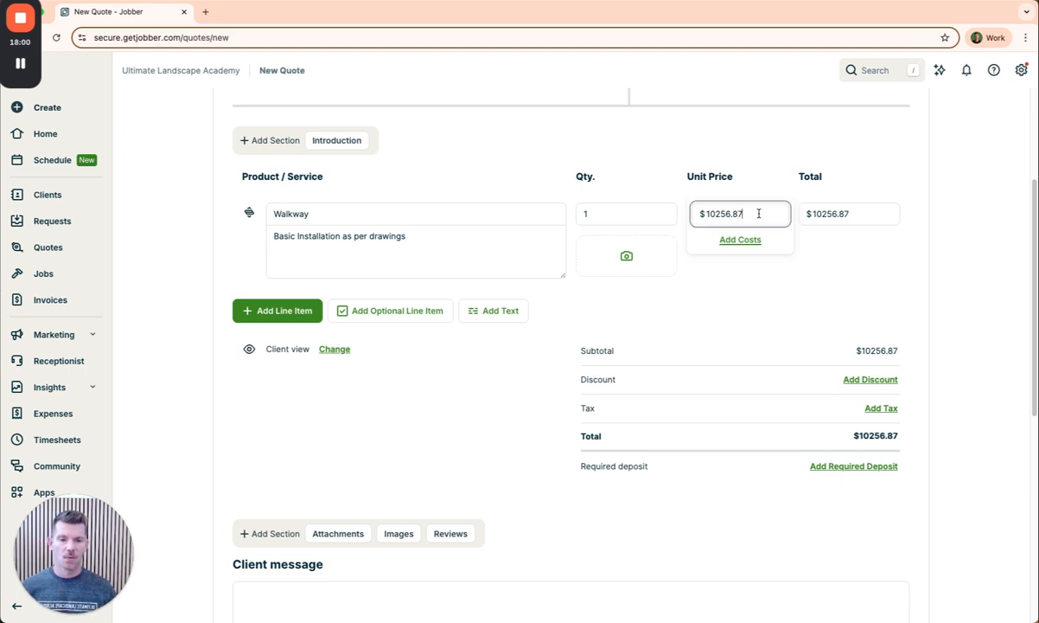
{"action": "left_click", "coordinate": [820, 219]}
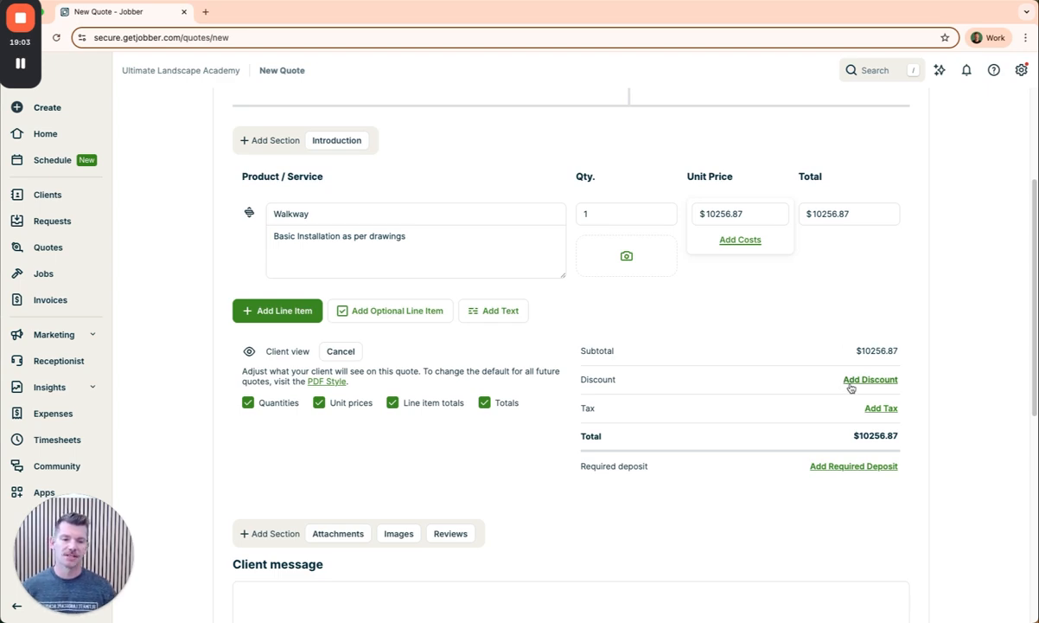
Step: Create an 8% tax rate named "Sales Tax" as the default for new quotes and invoices, and apply it to this quote
{"action": "left_click", "coordinate": [880, 409]}
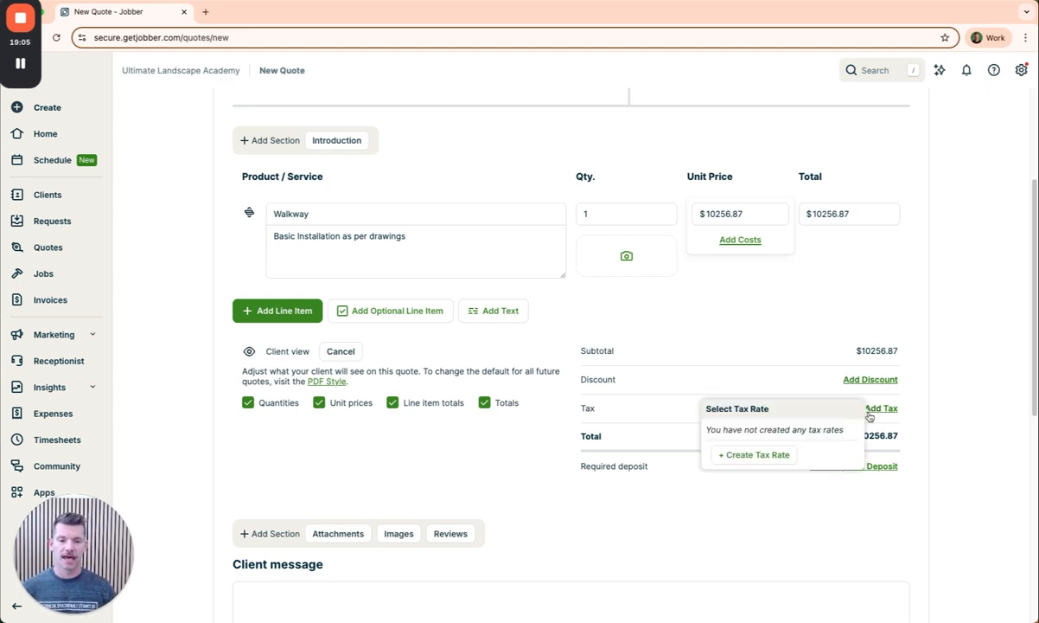
{"action": "left_click", "coordinate": [752, 454]}
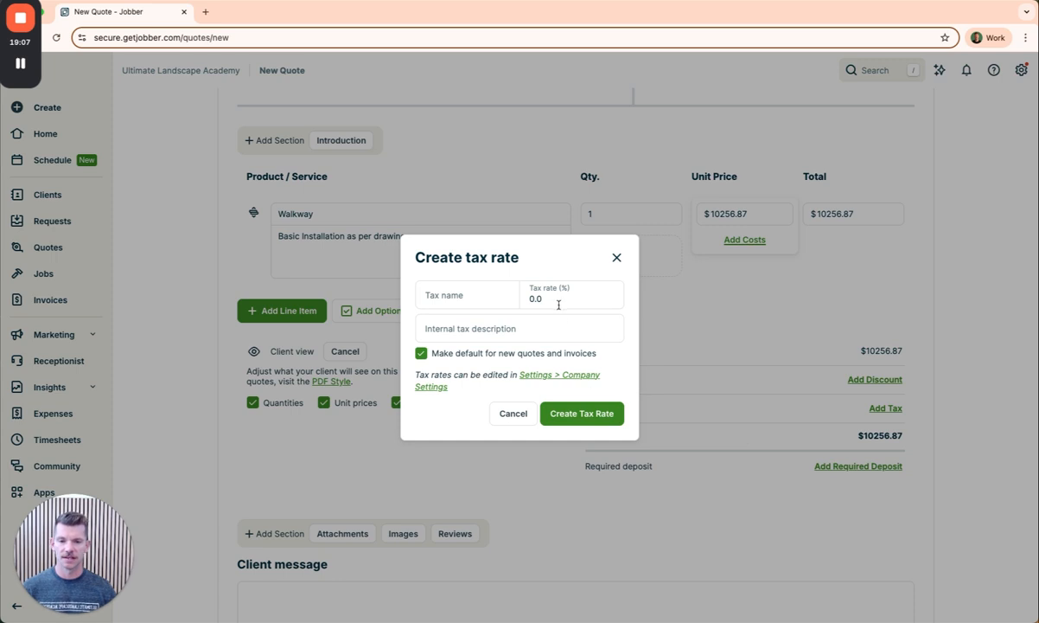
{"action": "left_click_drag", "start_coordinate": [550, 298], "coordinate": [523, 301]}
{"action": "type", "text": "8"}
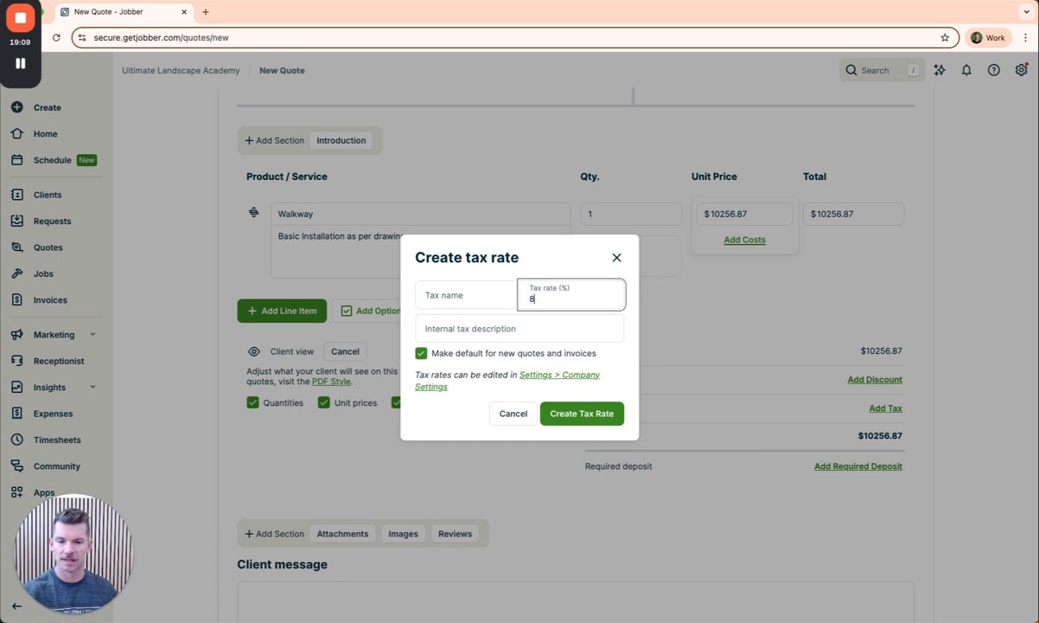
{"action": "left_click", "coordinate": [582, 414]}
{"action": "left_click", "coordinate": [463, 339]}
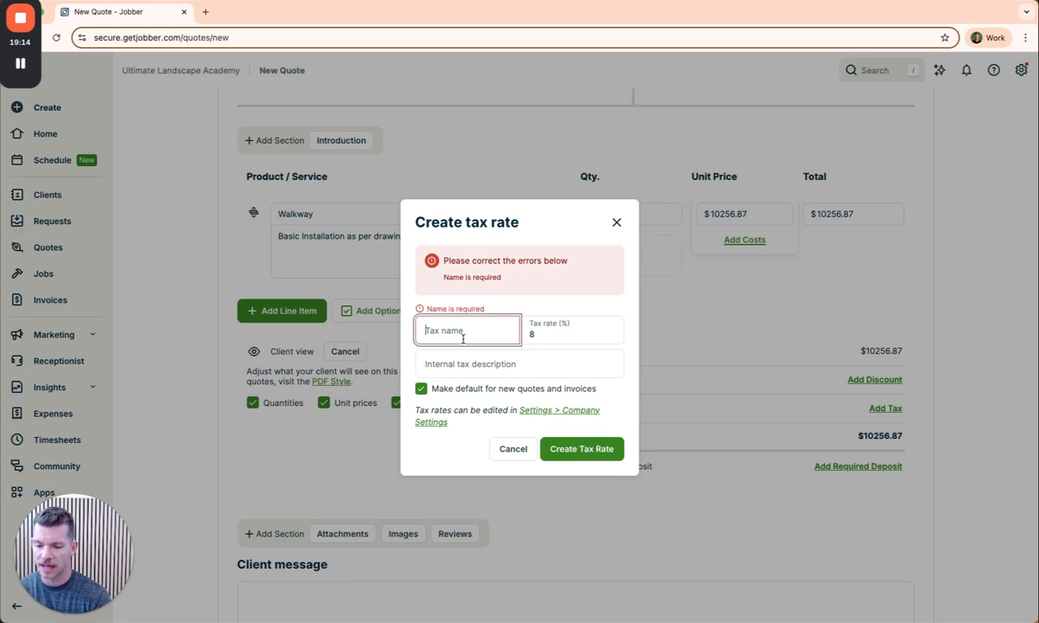
{"action": "type", "text": "Sales"}
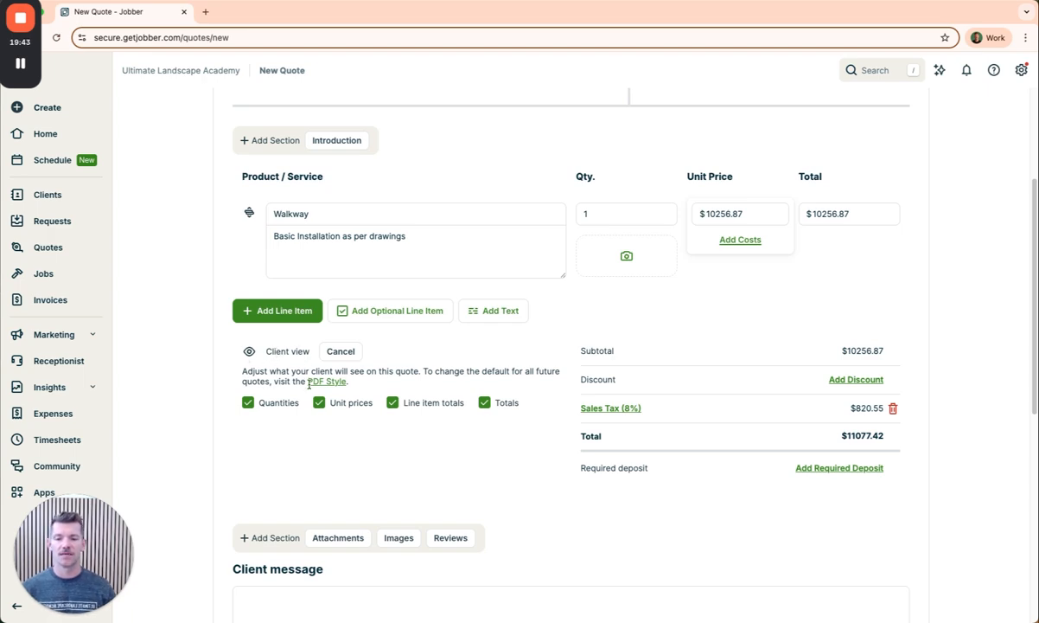
Step: Hide line item totals, unit prices and quantities from the client view, leaving only Totals shown
{"action": "scroll", "coordinate": [309, 384], "scroll_direction": "down", "scroll_amount": 1}
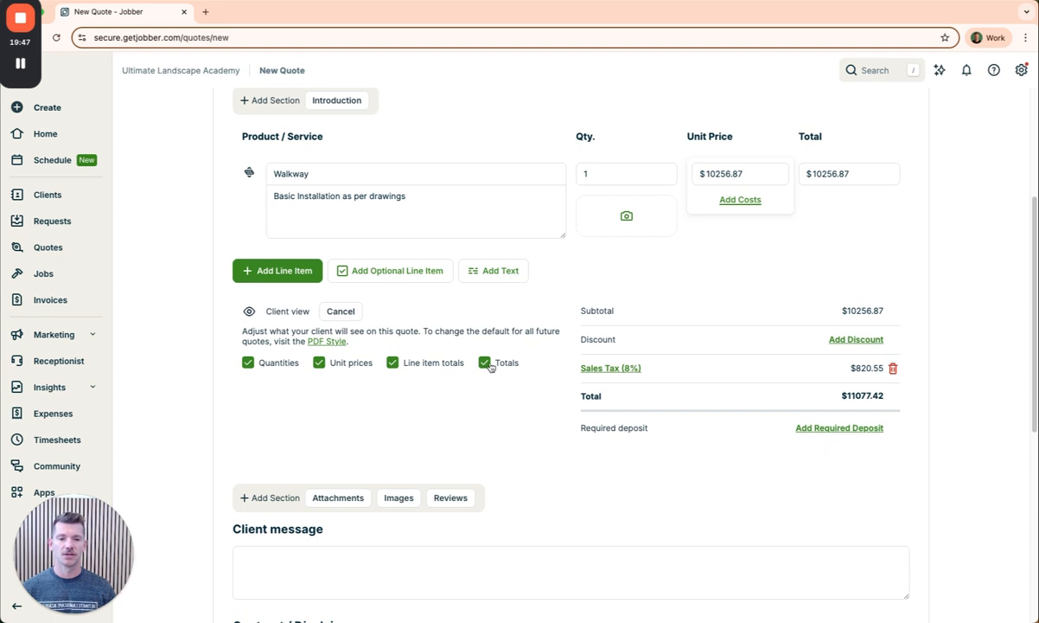
{"action": "left_click", "coordinate": [394, 363]}
{"action": "left_click", "coordinate": [319, 363]}
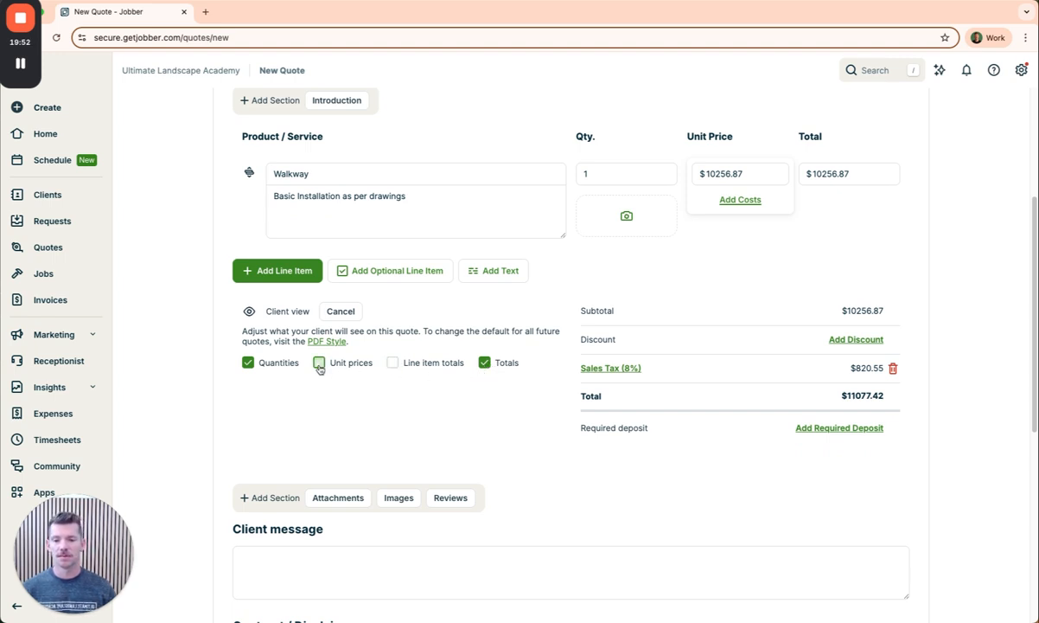
{"action": "left_click", "coordinate": [248, 363]}
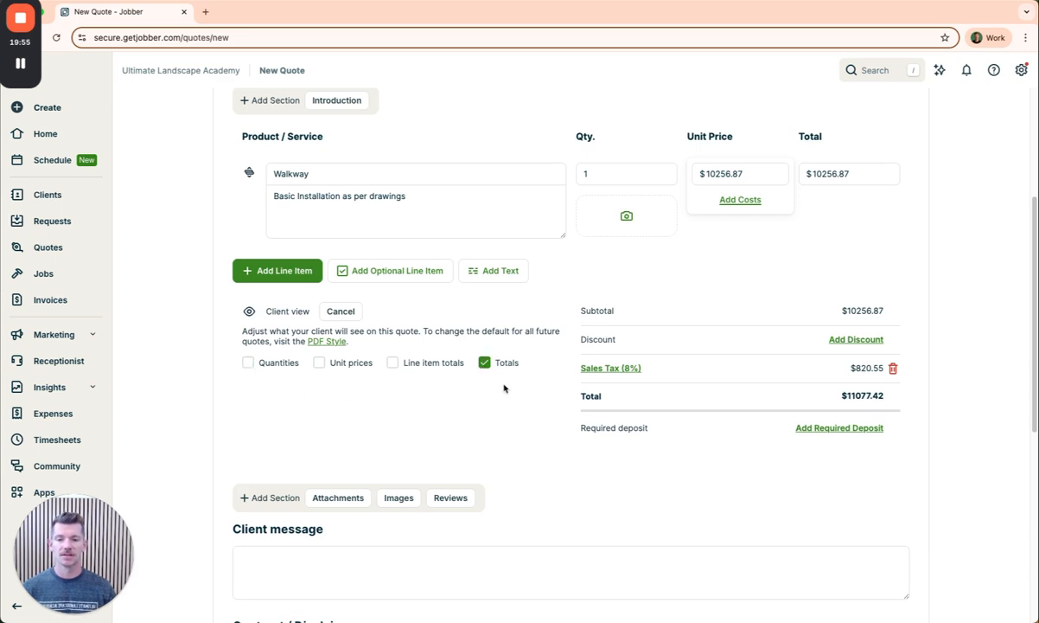
Step: Review the quote's client message, contract/disclaimer and internal notes sections, along with the saving options
{"action": "scroll", "coordinate": [436, 372], "scroll_direction": "down", "scroll_amount": 5}
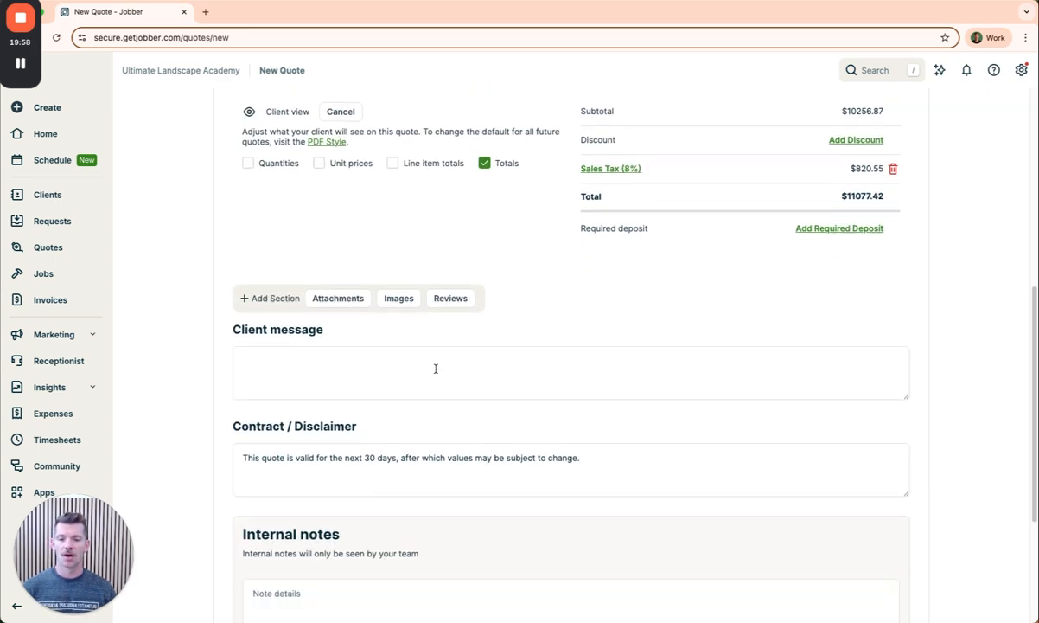
{"action": "left_click", "coordinate": [267, 344]}
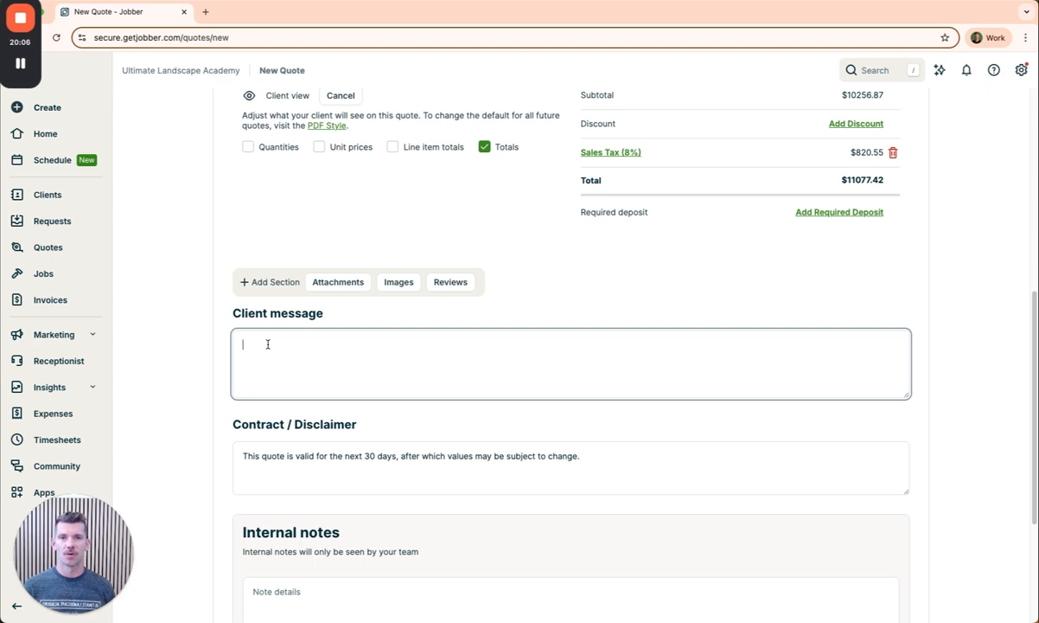
{"action": "scroll", "coordinate": [272, 345], "scroll_direction": "down", "scroll_amount": 1}
{"action": "scroll", "coordinate": [273, 345], "scroll_direction": "down", "scroll_amount": 1}
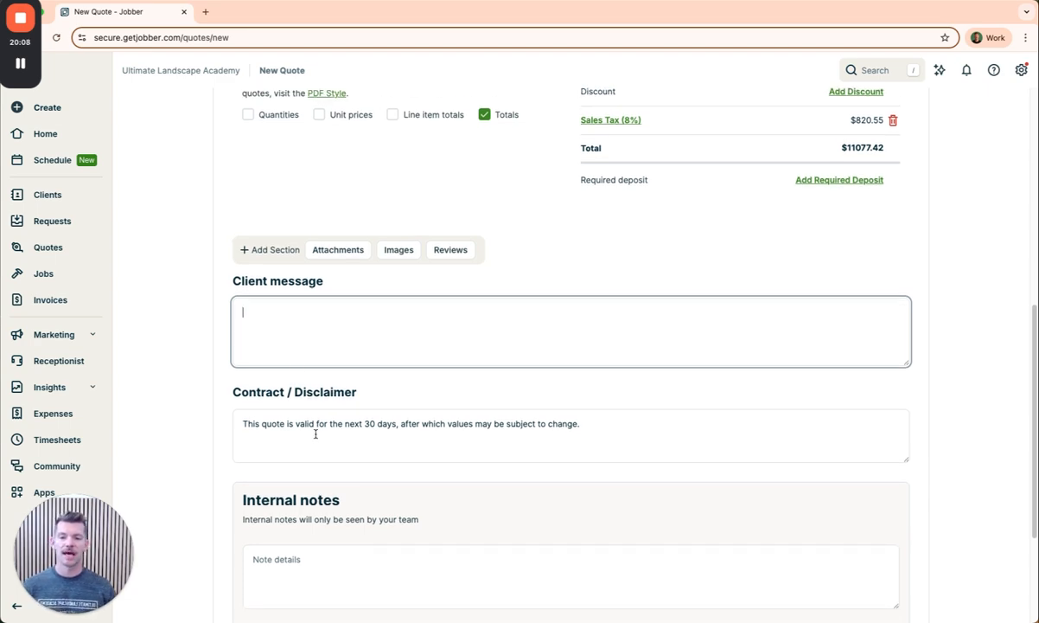
{"action": "left_click", "coordinate": [303, 422]}
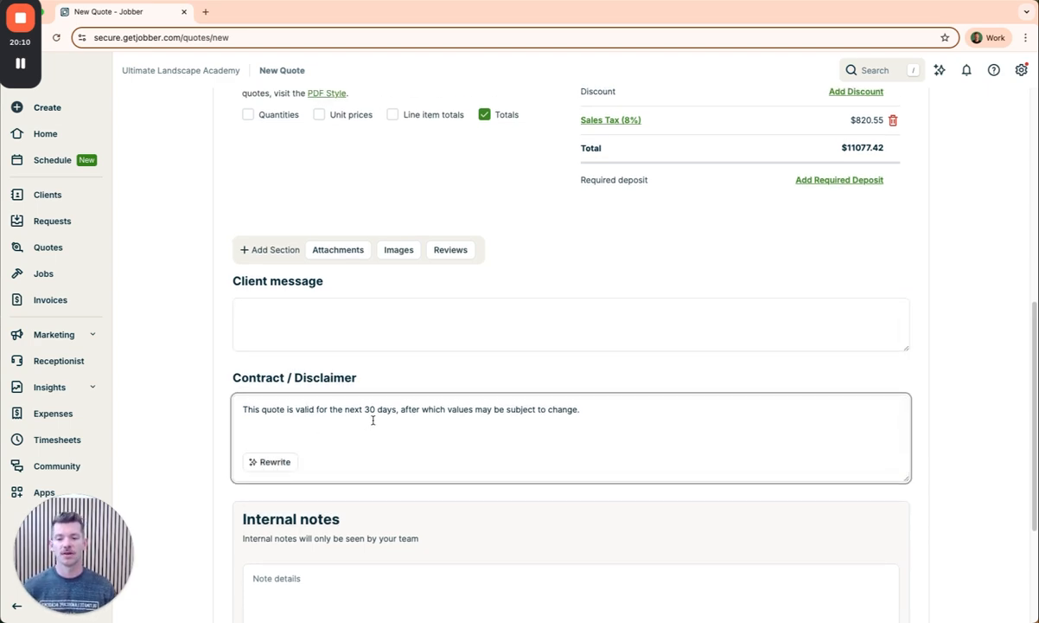
{"action": "scroll", "coordinate": [374, 415], "scroll_direction": "down", "scroll_amount": 1}
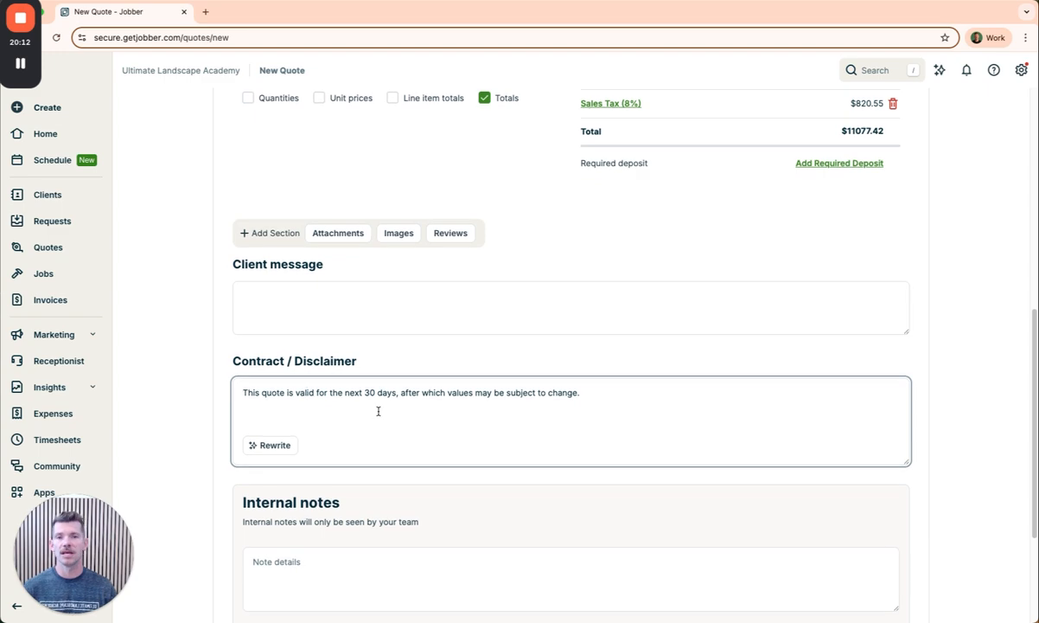
{"action": "scroll", "coordinate": [377, 413], "scroll_direction": "down", "scroll_amount": 5}
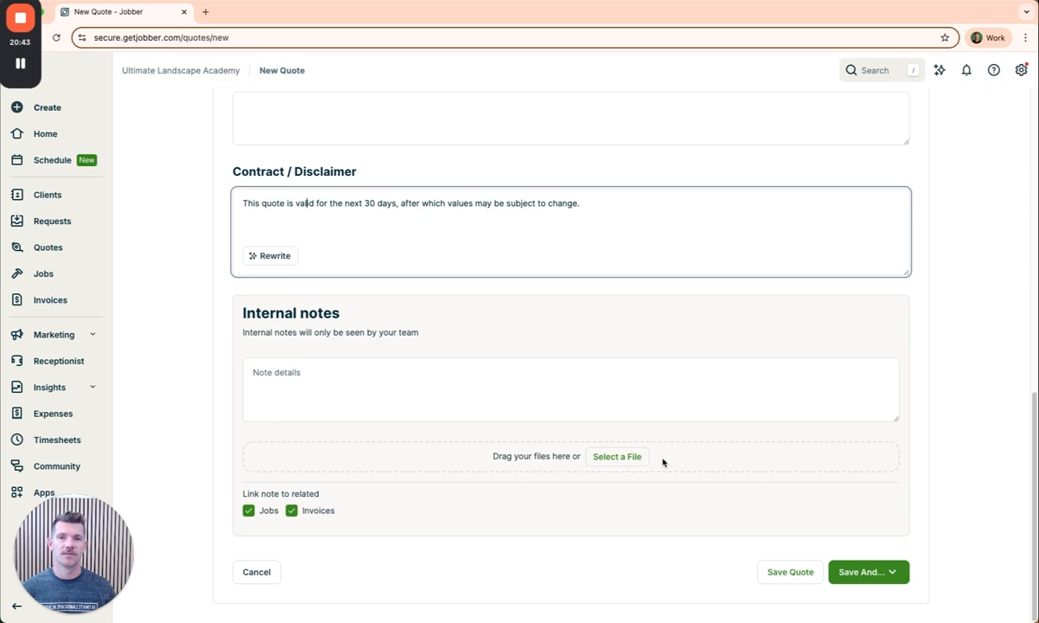
{"action": "scroll", "coordinate": [618, 456], "scroll_direction": "up", "scroll_amount": 2}
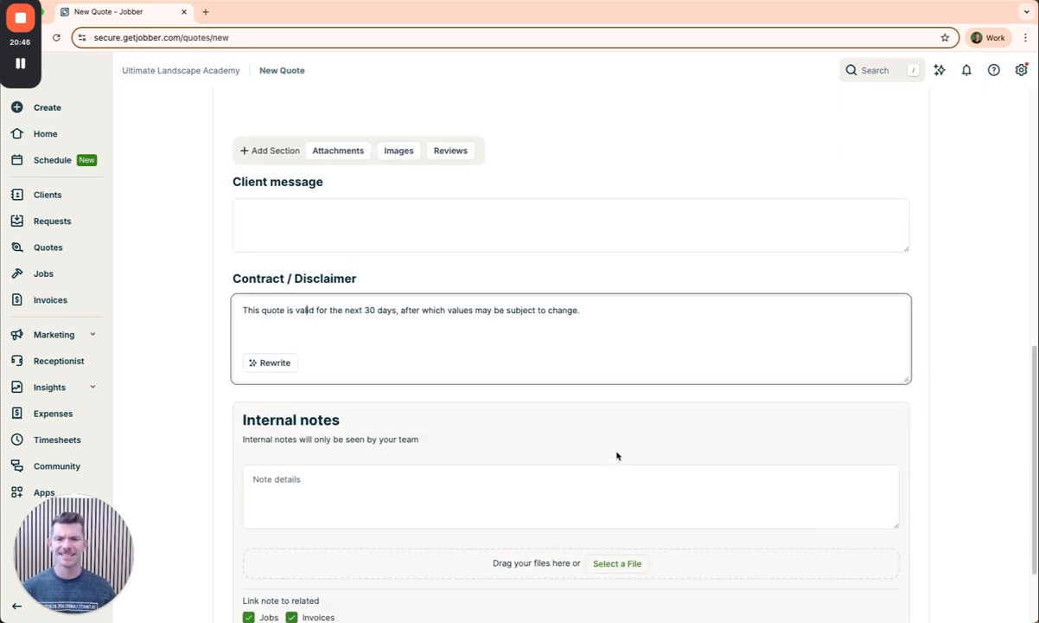
Step: Check the quote's line item and pricing, then save the Walkway Installation quote and convert it to a job
{"action": "scroll", "coordinate": [618, 455], "scroll_direction": "up", "scroll_amount": 8}
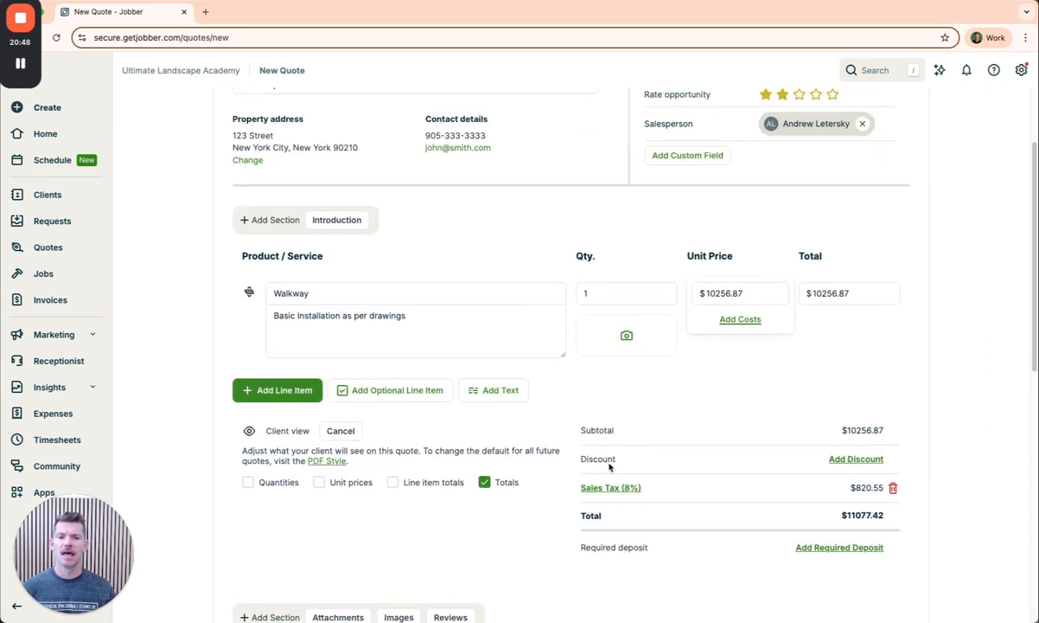
{"action": "scroll", "coordinate": [614, 457], "scroll_direction": "up", "scroll_amount": 2}
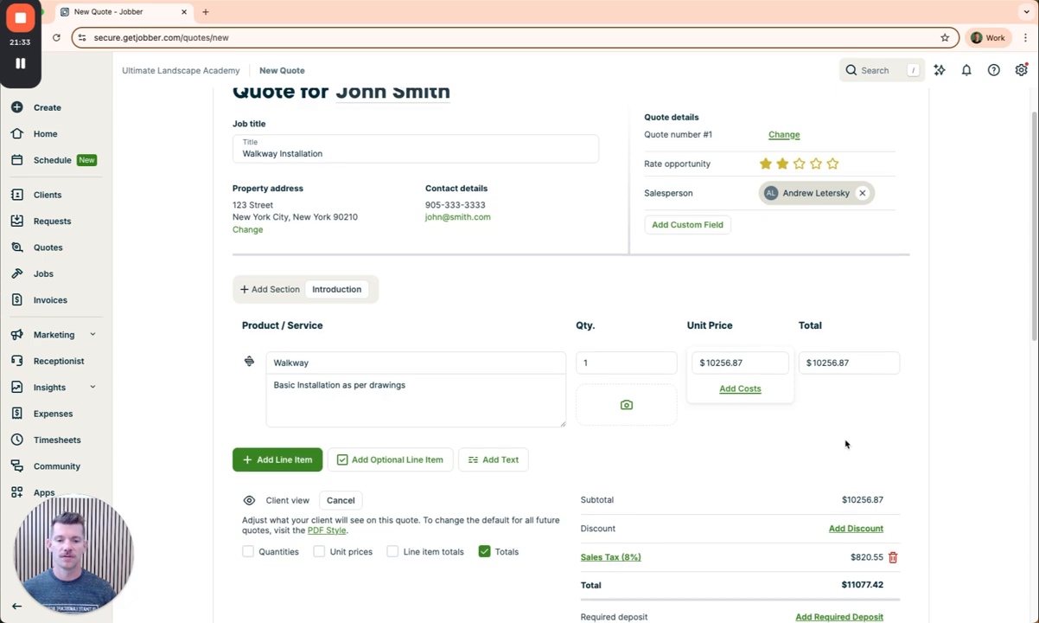
{"action": "scroll", "coordinate": [793, 403], "scroll_direction": "down", "scroll_amount": 15}
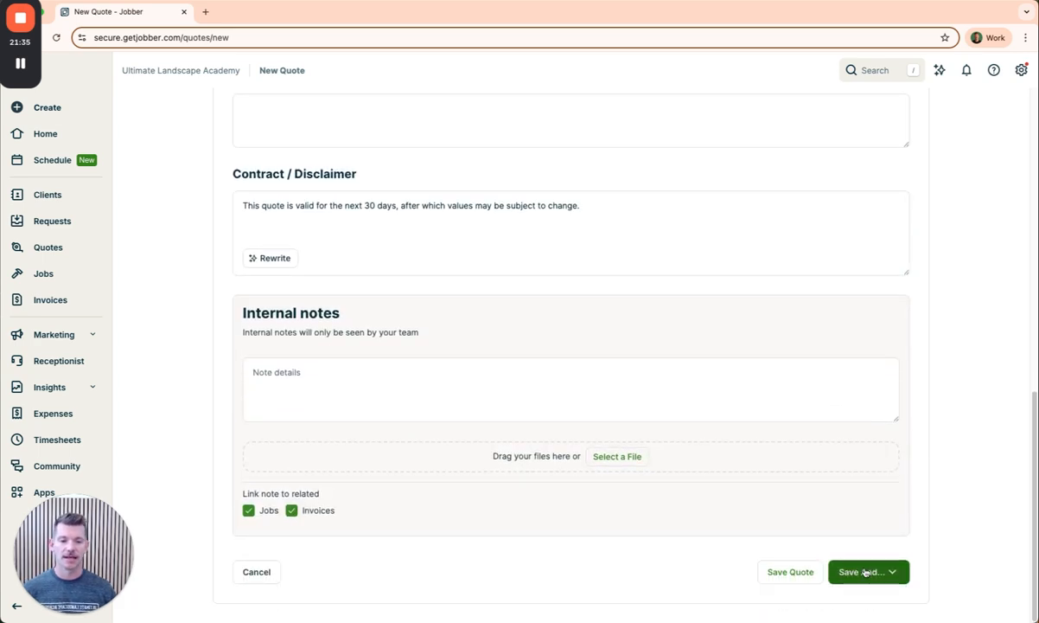
{"action": "left_click", "coordinate": [865, 571]}
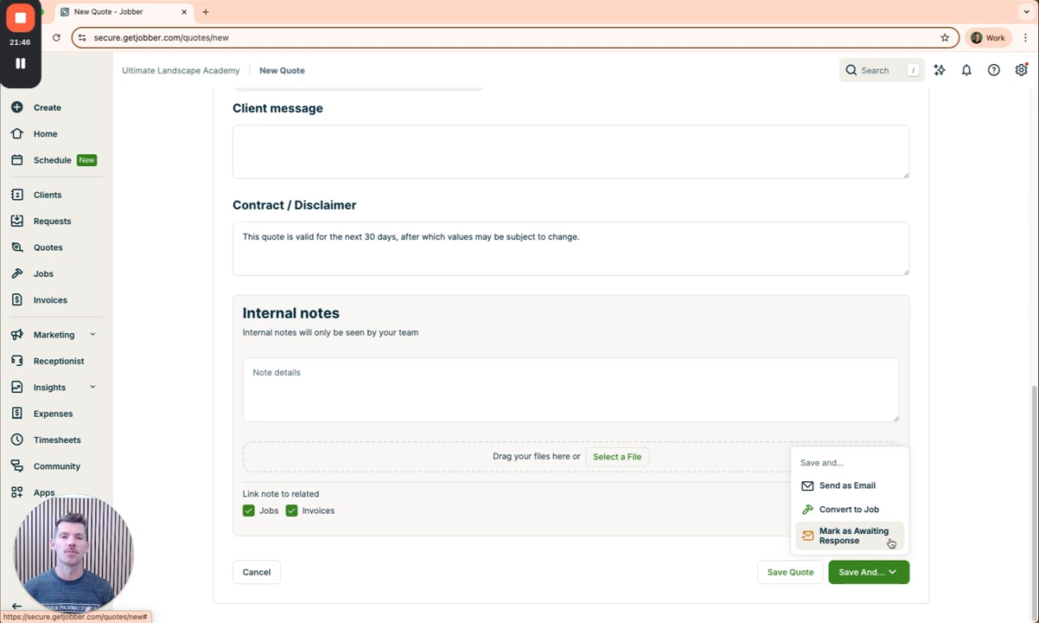
{"action": "left_click", "coordinate": [852, 510]}
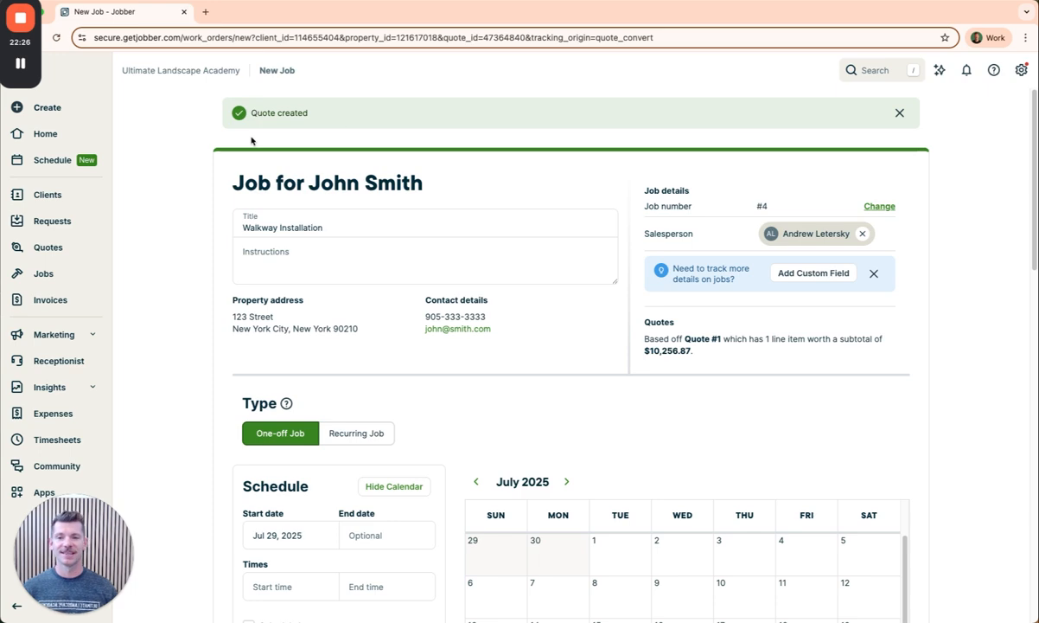
Step: Review the new job's type, schedule, calendar, team assignment and invoicing sections
{"action": "scroll", "coordinate": [511, 241], "scroll_direction": "down", "scroll_amount": 4}
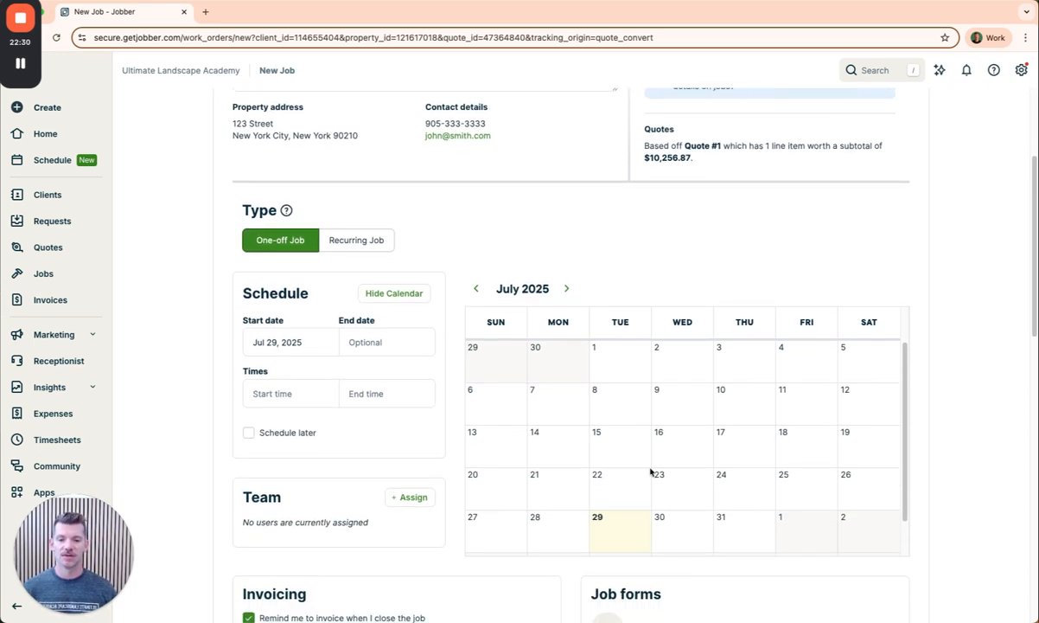
{"action": "scroll", "coordinate": [491, 432], "scroll_direction": "down", "scroll_amount": 1}
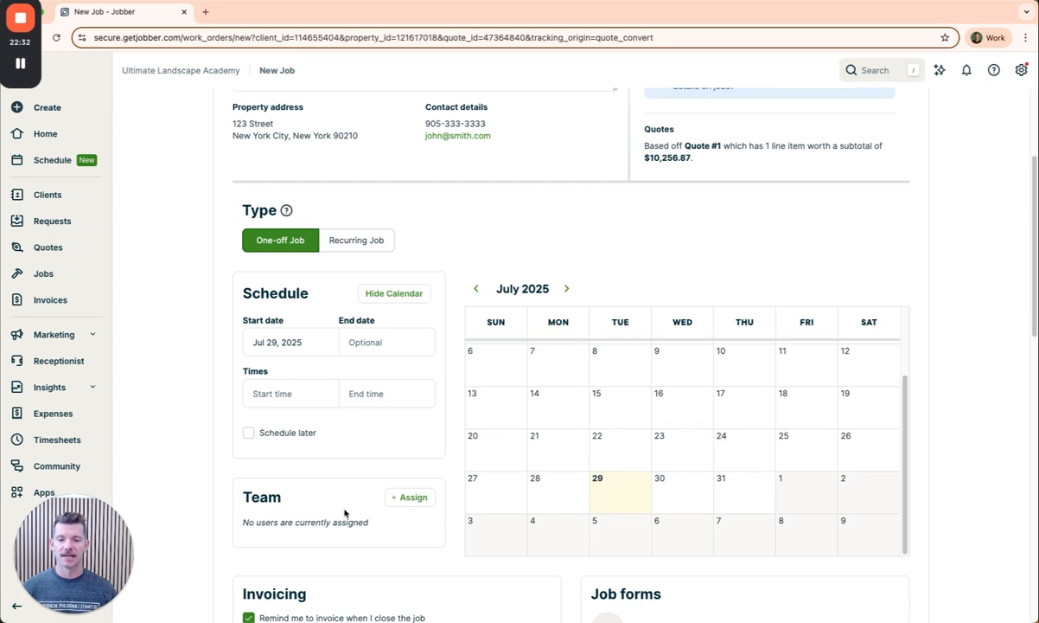
{"action": "scroll", "coordinate": [328, 484], "scroll_direction": "down", "scroll_amount": 1}
{"action": "scroll", "coordinate": [331, 486], "scroll_direction": "down", "scroll_amount": 5}
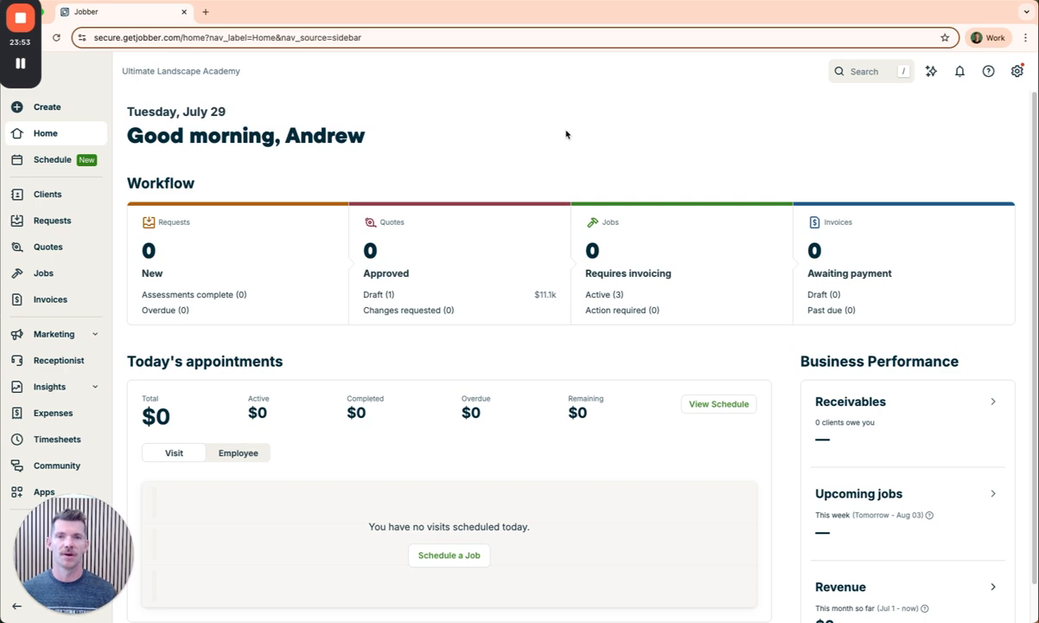
Step: Open the QuickBooks Online integration from the App Marketplace and start connecting it for accounting sync
{"action": "scroll", "coordinate": [302, 191], "scroll_direction": "down", "scroll_amount": 1}
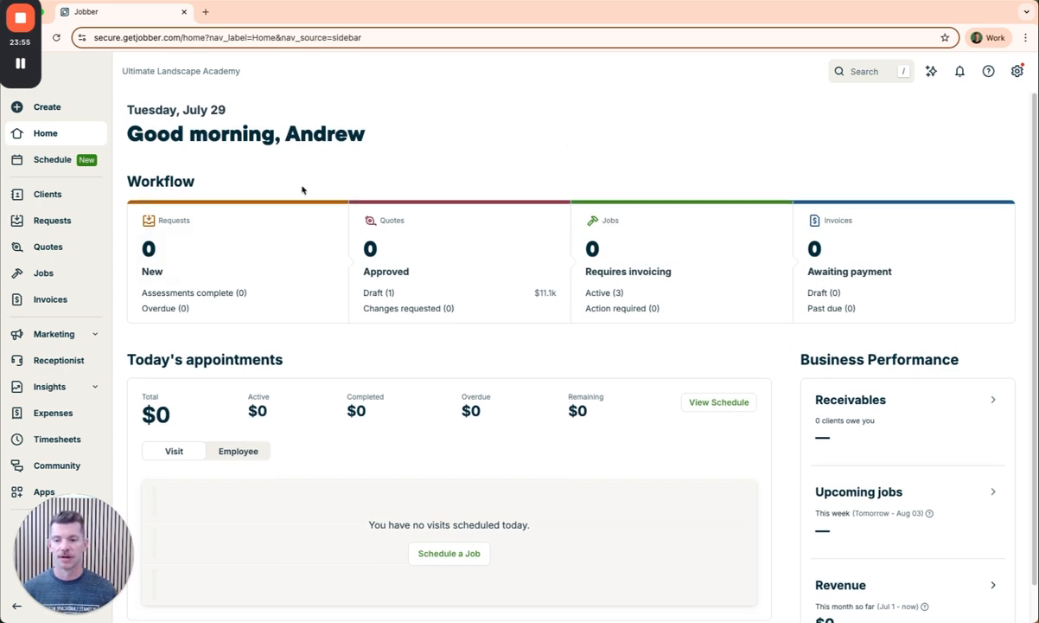
{"action": "left_click", "coordinate": [28, 493]}
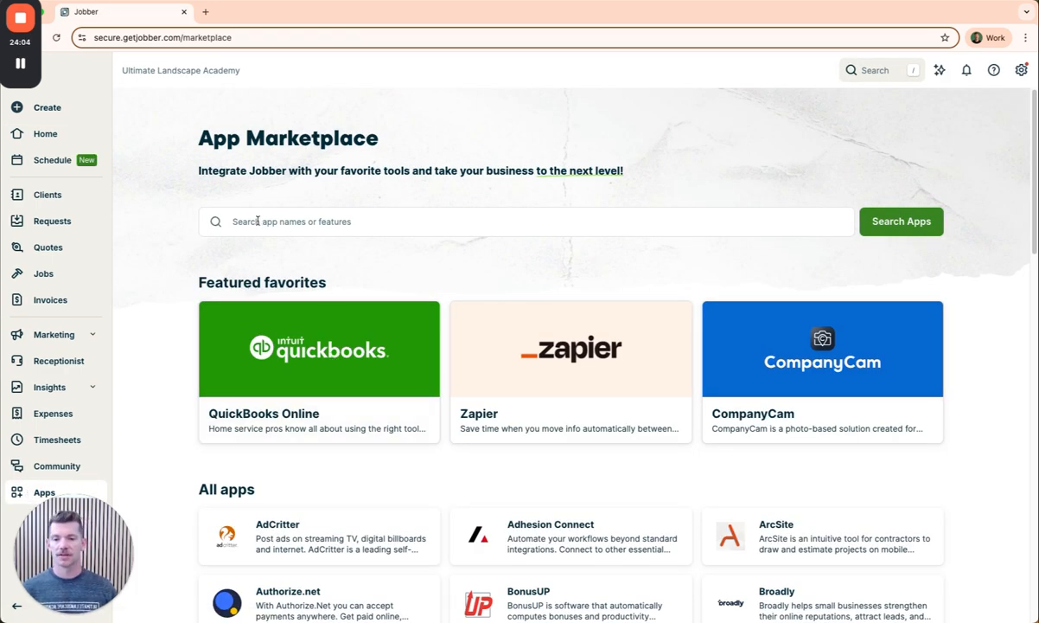
{"action": "left_click", "coordinate": [319, 350]}
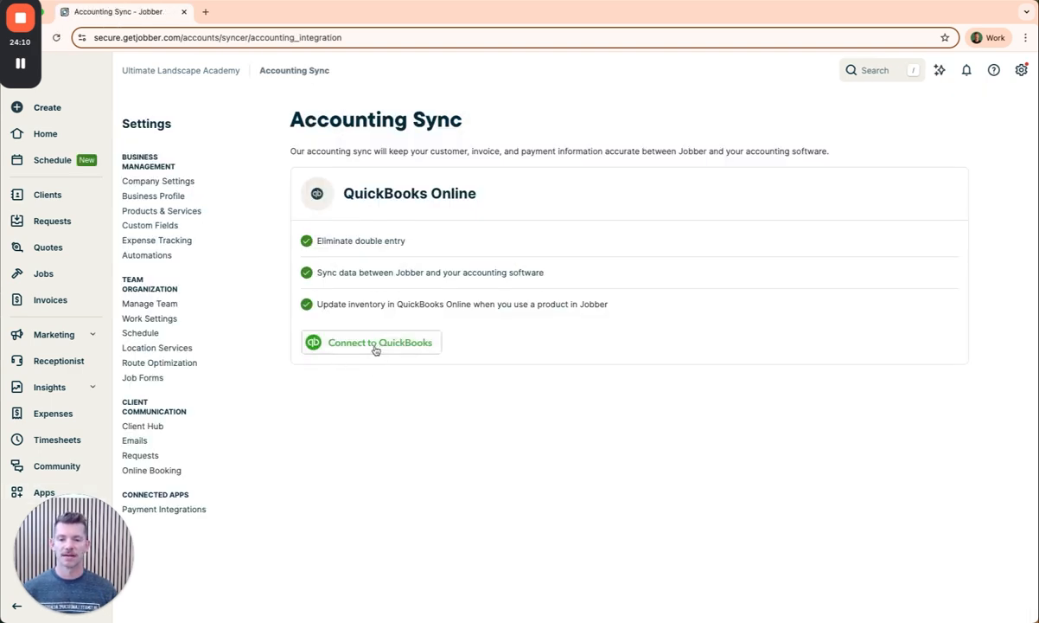
{"action": "left_click", "coordinate": [375, 346]}
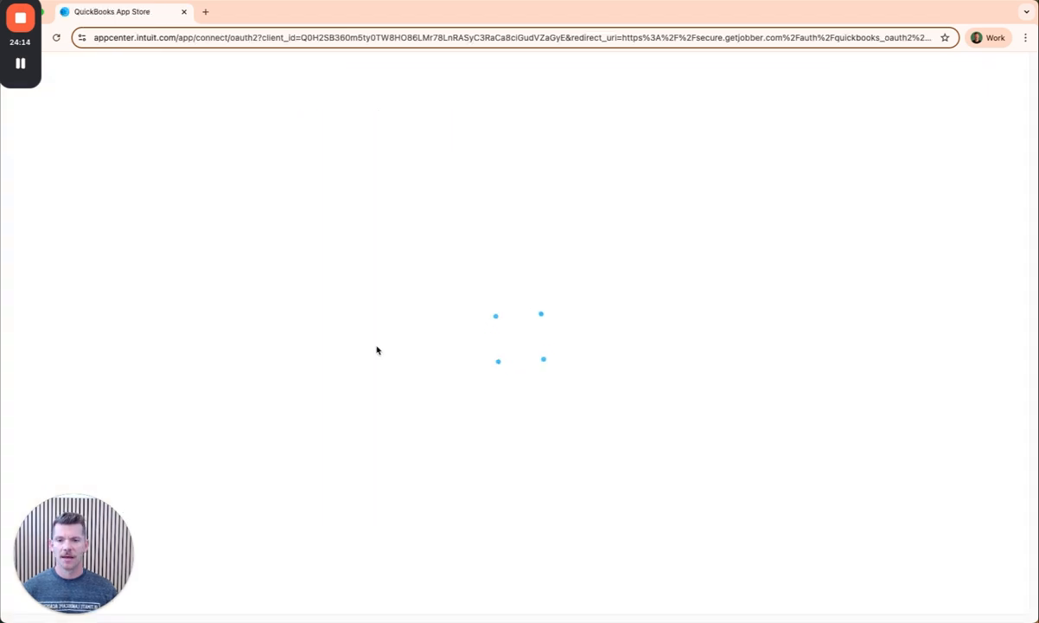